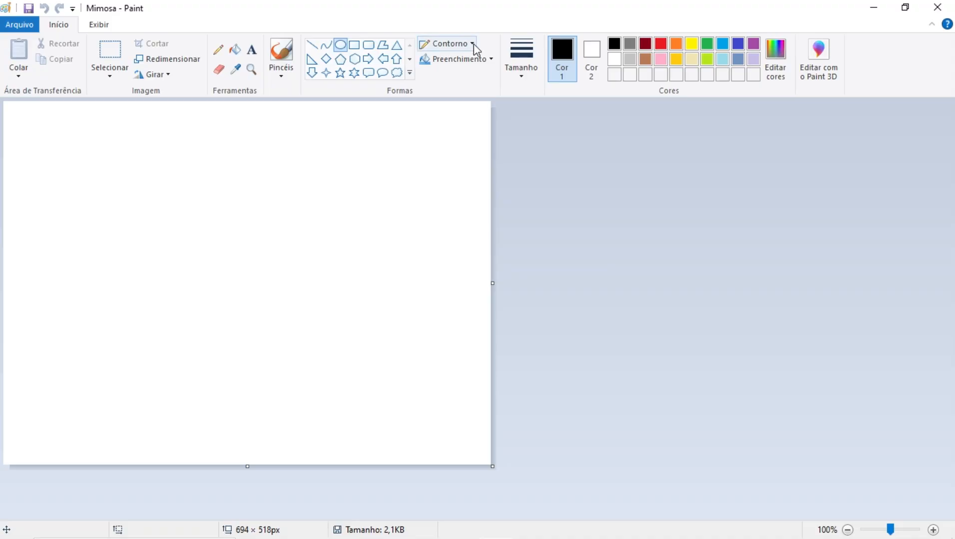
Draw a wide oval body near the canvas centre with a solid black outline in the second-thinnest line size
click(474, 43)
click(470, 80)
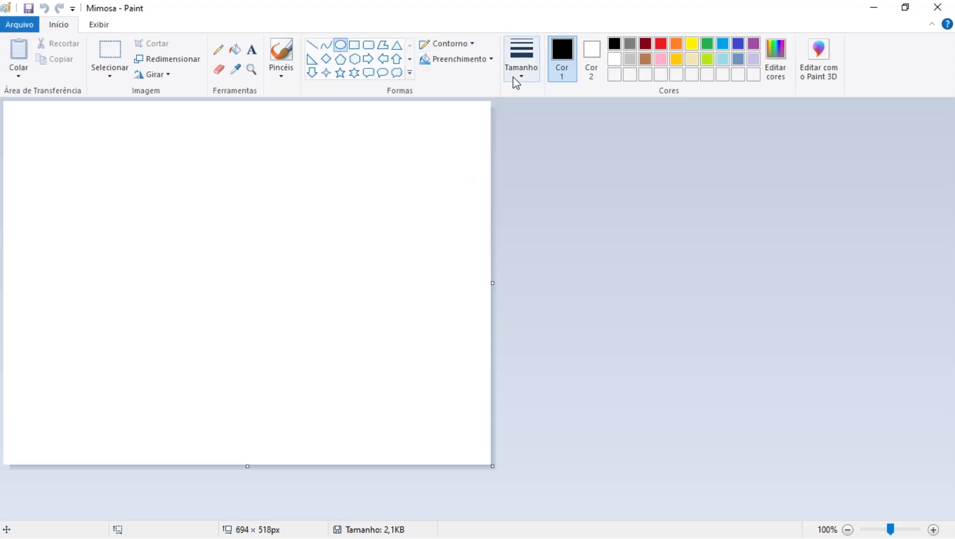
click(520, 73)
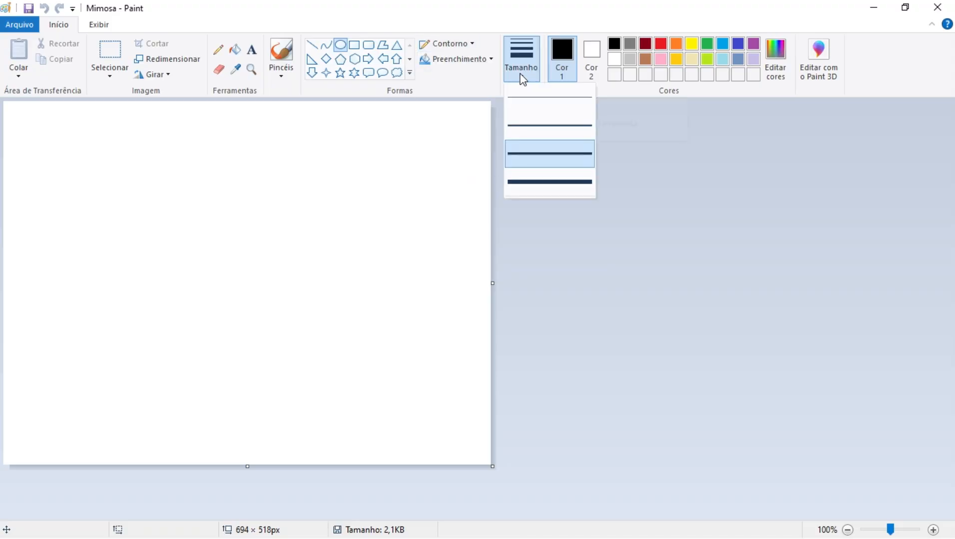
click(525, 125)
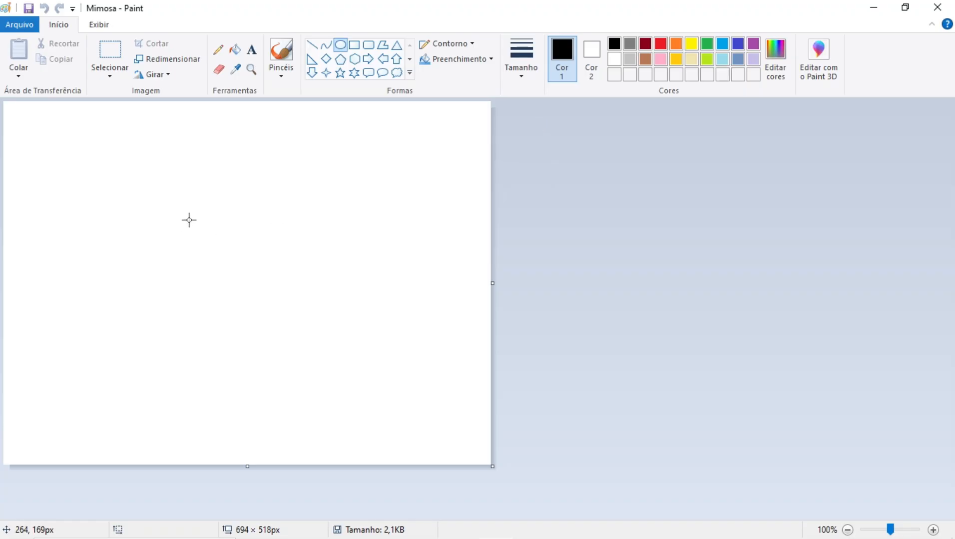
drag(174, 241, 312, 322)
mouse_move(239, 287)
mouse_down()
mouse_move(215, 284)
mouse_move(224, 284)
mouse_up()
click(552, 265)
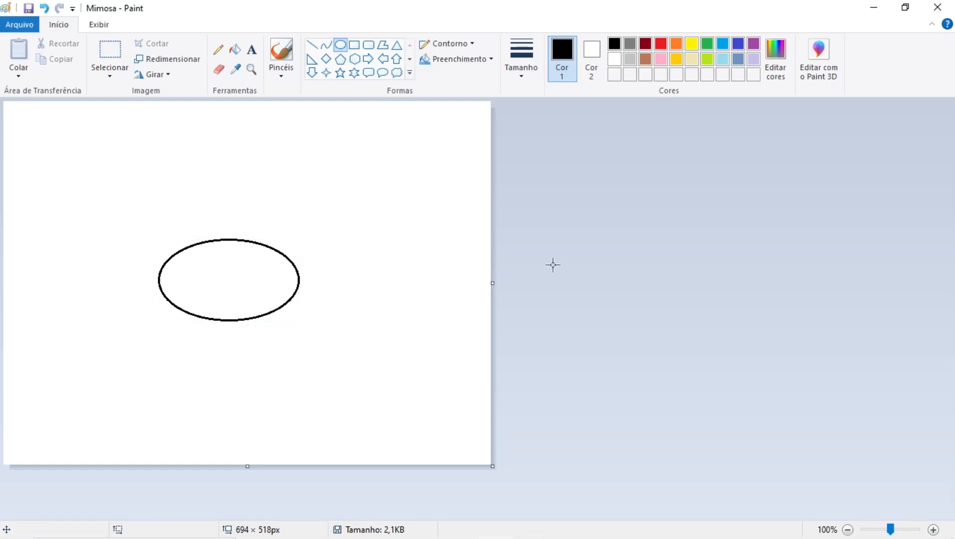
Draw two tall oval legs, each about 50 × 120 px, overlapping the lower edge of the body
drag(182, 297, 215, 379)
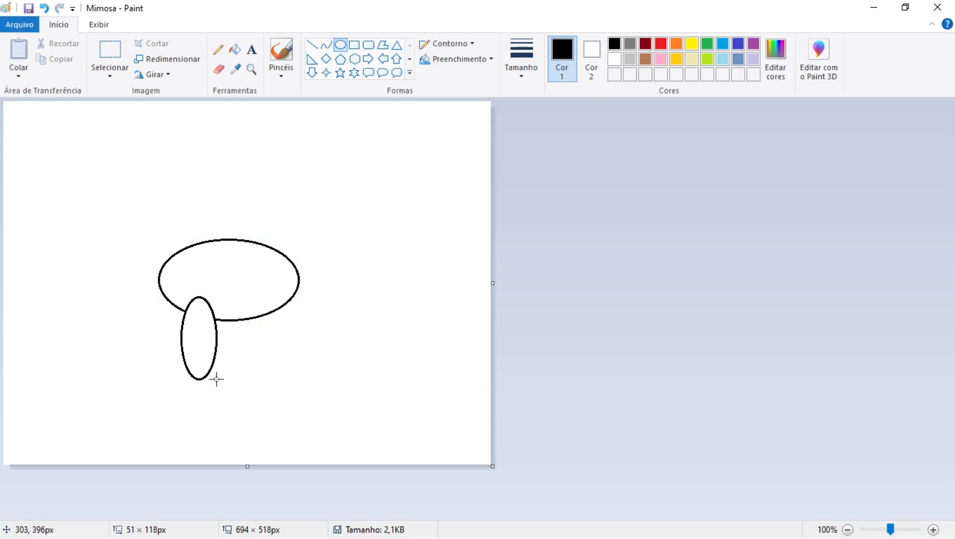
click(568, 335)
drag(246, 291, 279, 375)
drag(264, 337, 259, 335)
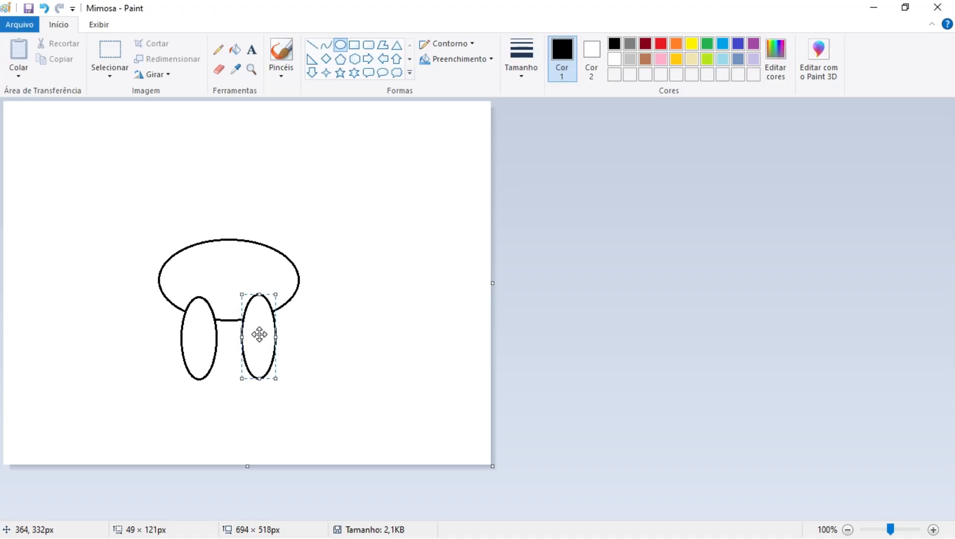
click(515, 313)
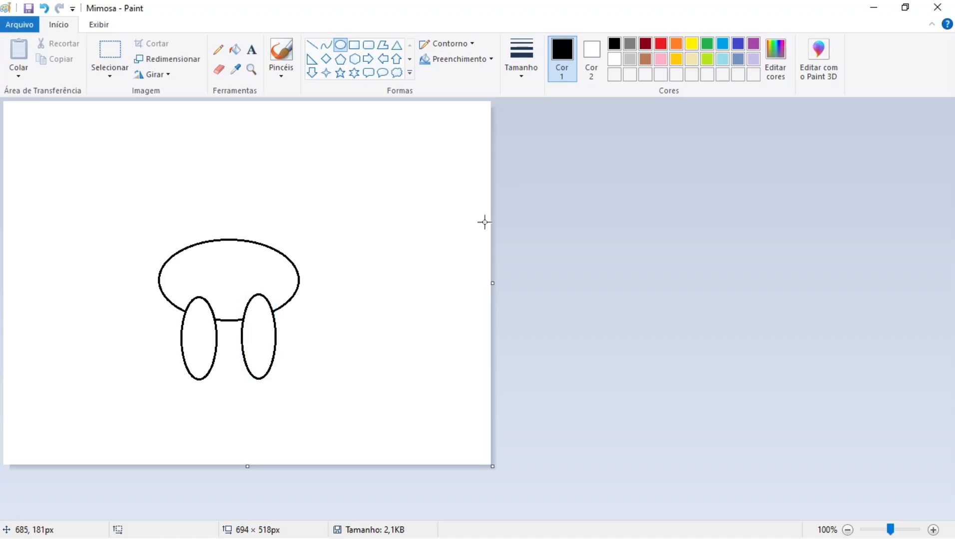
Cover the leg tops inside the body with white ovals without outline, and save the drawing
click(474, 45)
click(465, 63)
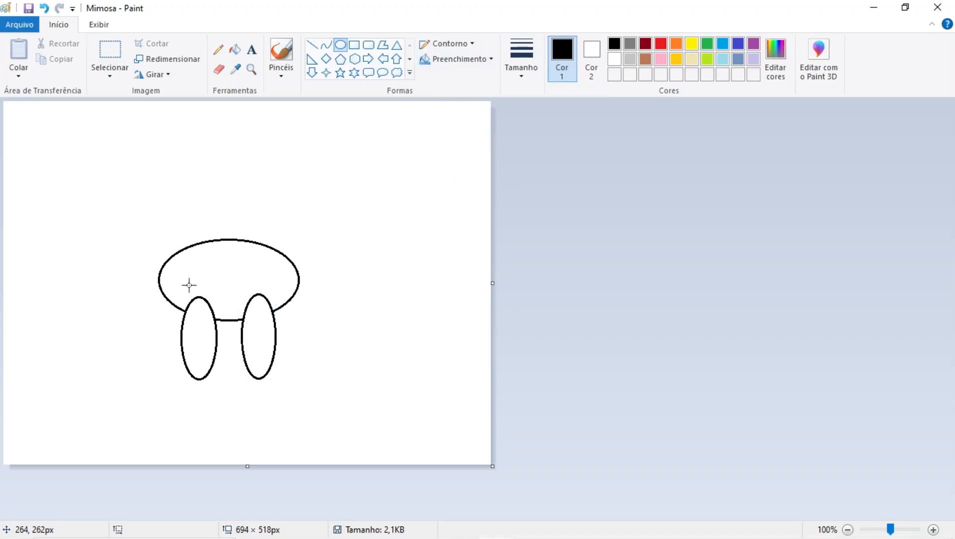
mouse_move(173, 289)
mouse_down()
mouse_move(193, 309)
mouse_move(233, 319)
mouse_move(213, 302)
mouse_move(276, 311)
mouse_move(255, 304)
mouse_move(249, 289)
mouse_up()
click(550, 307)
click(524, 301)
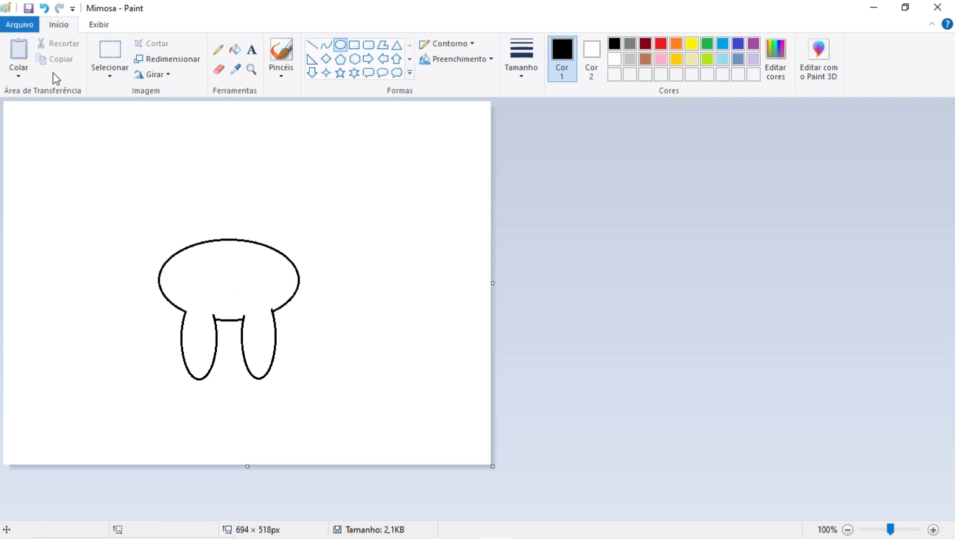
click(29, 9)
Set Cor 2 to black and draw three filled oval spots without outline on the left side of the body
click(587, 54)
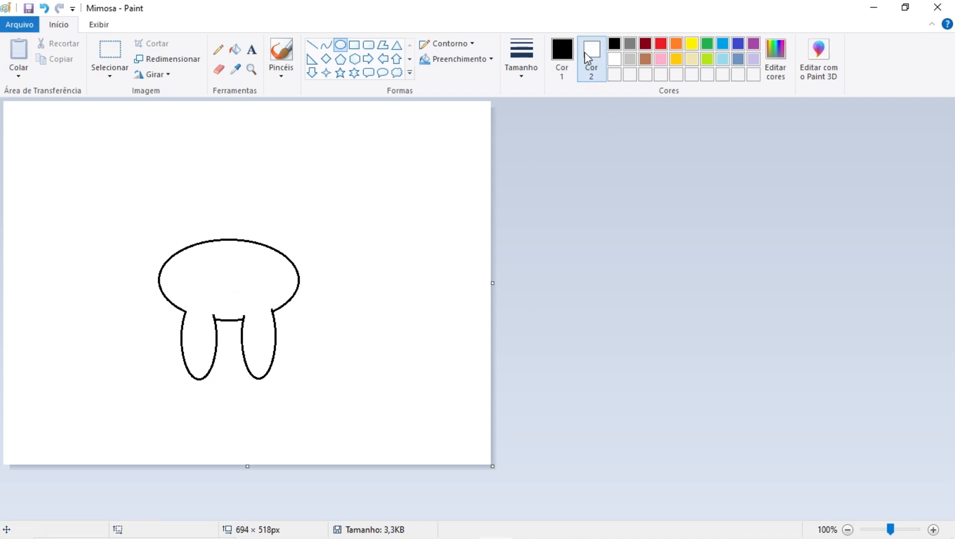
click(615, 44)
drag(170, 262, 225, 304)
click(562, 282)
click(531, 299)
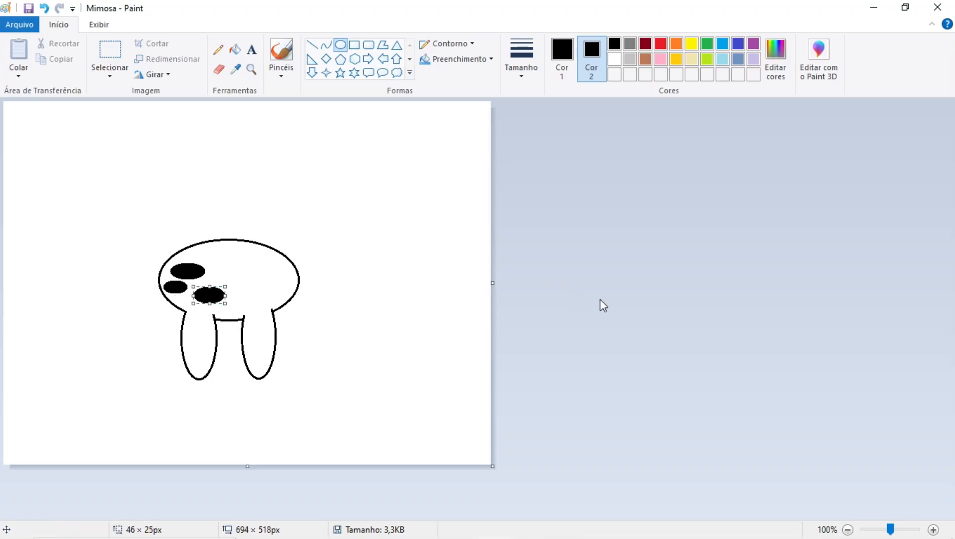
click(599, 305)
Add four black oval spots of varying sizes to the right side of the body
drag(251, 254, 283, 303)
click(608, 302)
click(629, 287)
click(607, 292)
click(545, 282)
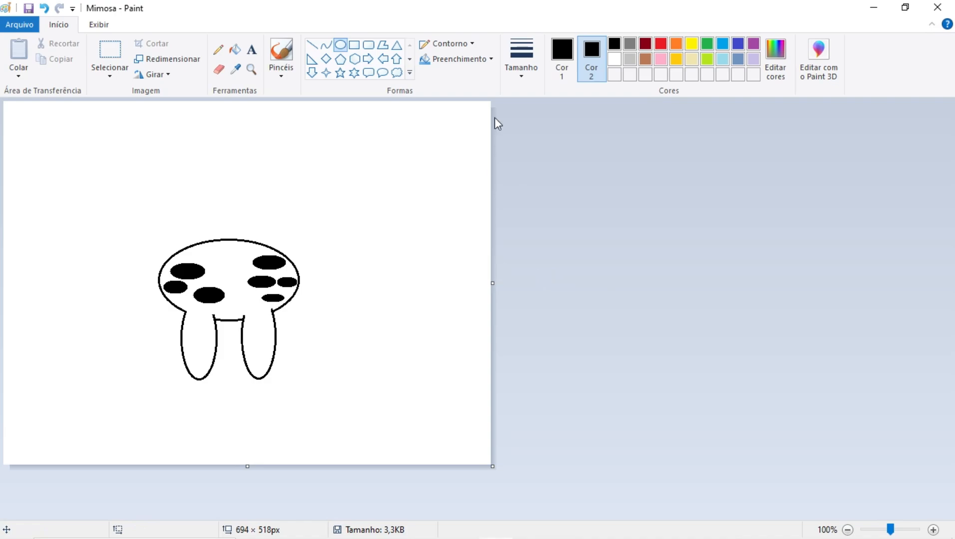
Draw two overlapping white ovals with solid black outline above the body, the first about 165 × 80 px, the second slightly higher
click(472, 44)
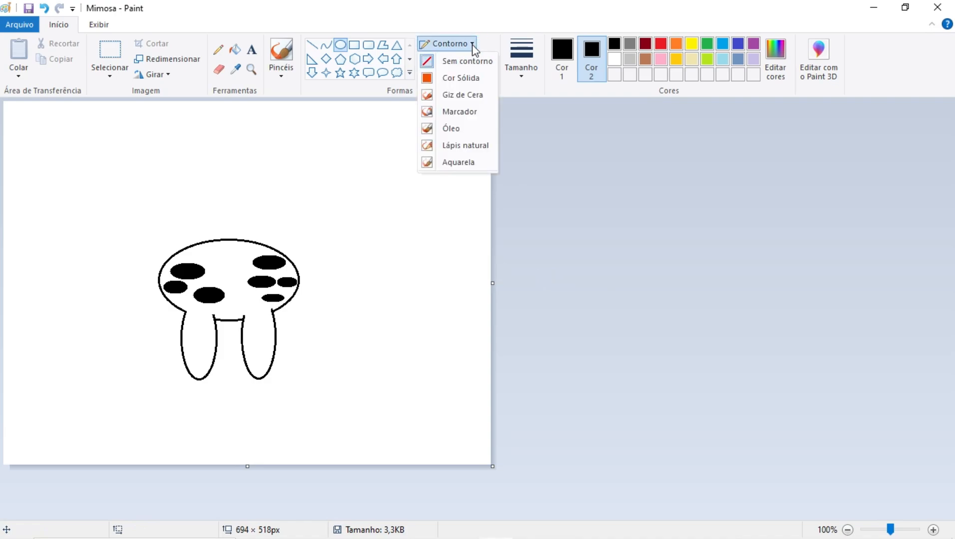
click(462, 79)
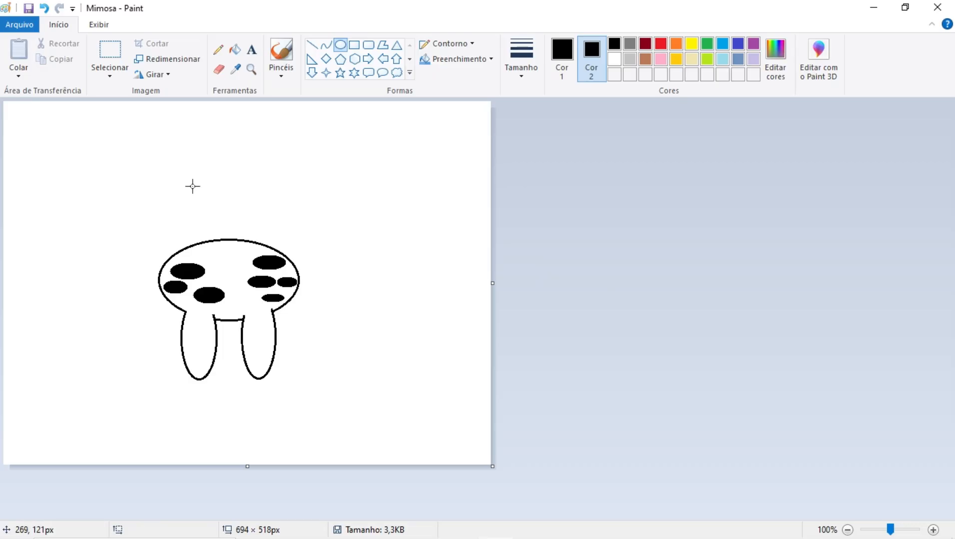
click(615, 60)
drag(183, 148, 297, 202)
drag(235, 180, 222, 180)
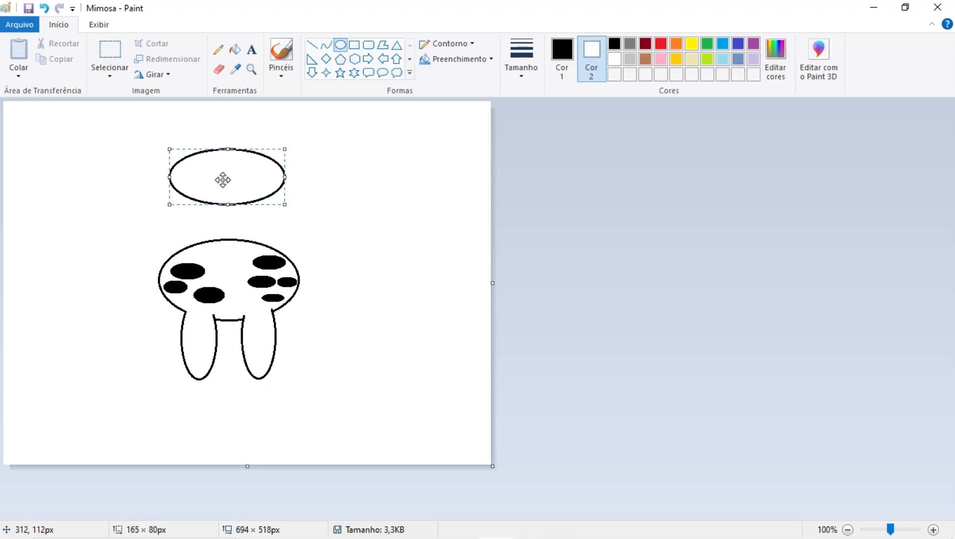
click(524, 206)
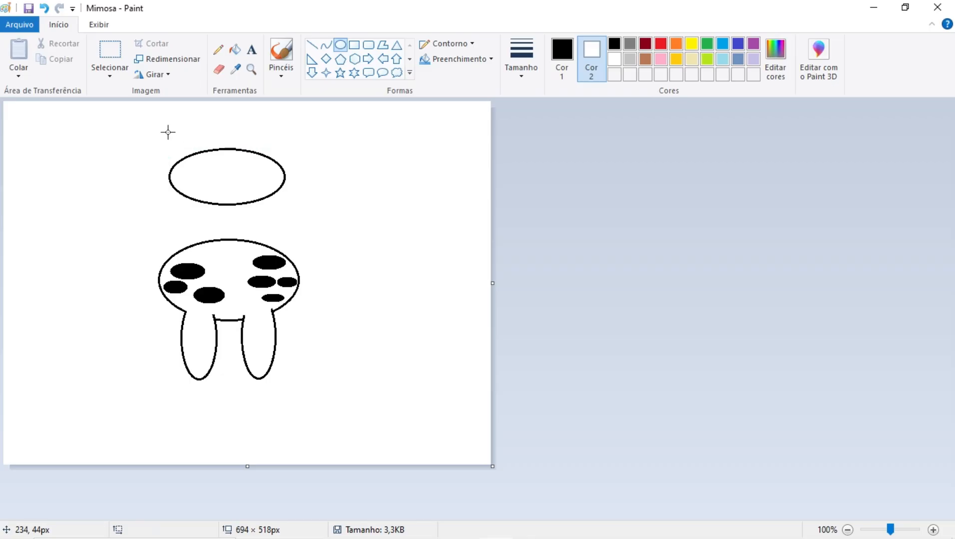
drag(168, 130, 286, 183)
click(564, 212)
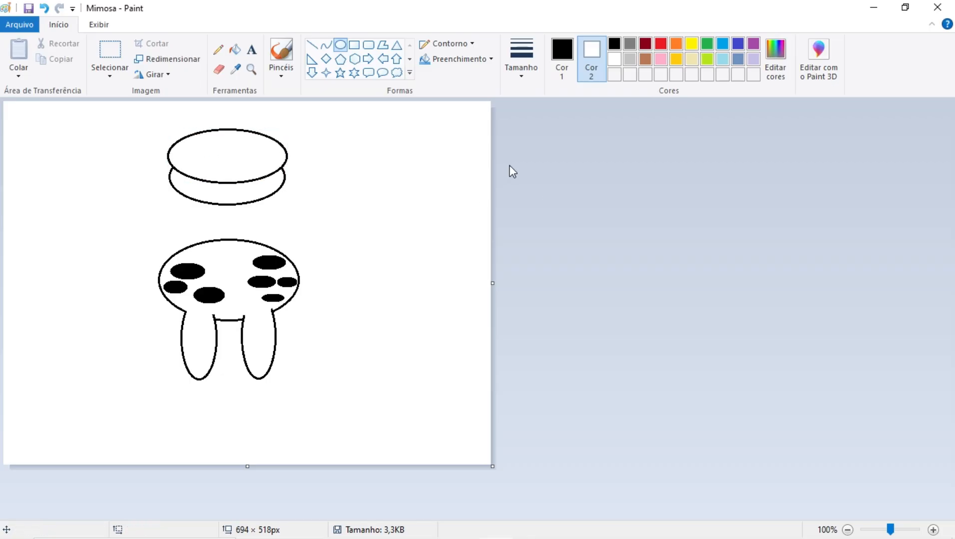
Mask the upper oval with a white oval without outline, about 221 × 67 px, leaving a crescent for the horns
click(475, 48)
click(473, 61)
drag(146, 128, 301, 174)
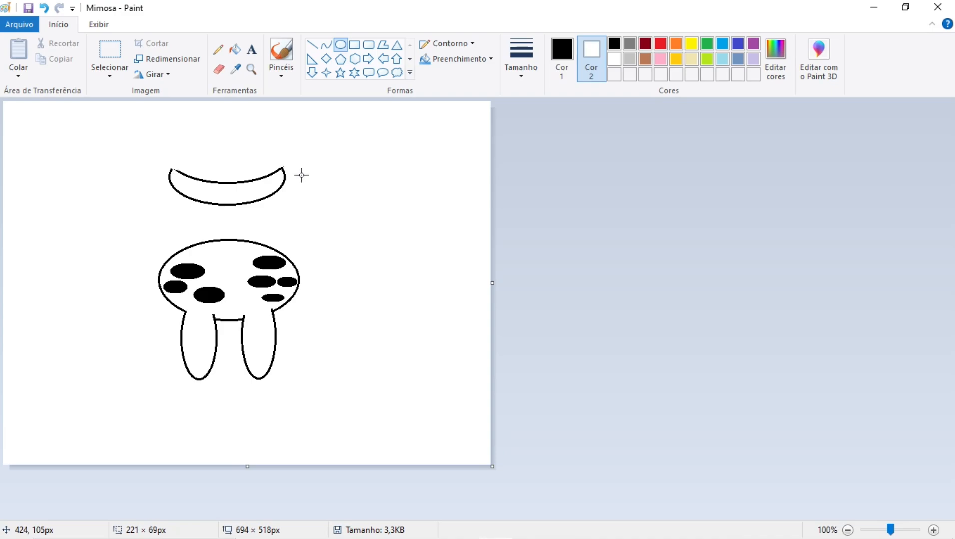
drag(301, 174, 301, 173)
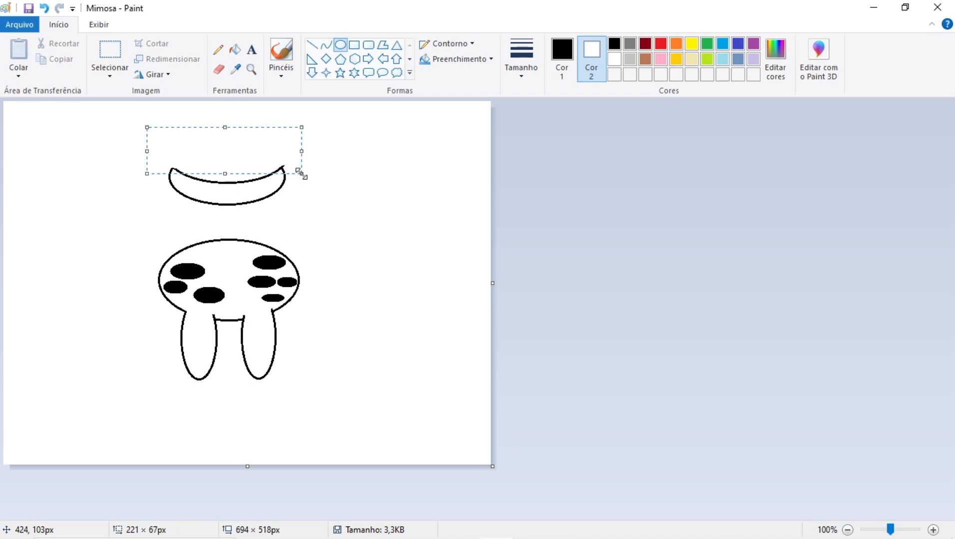
click(529, 215)
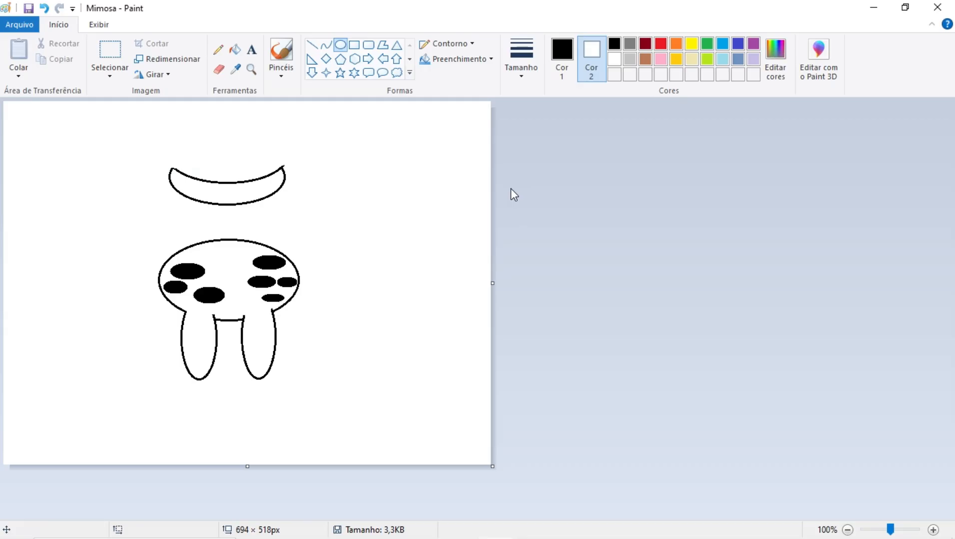
Draw a white oval head with solid black outline, about 108 × 142 px, centred over the crescent and the top of the body
click(472, 45)
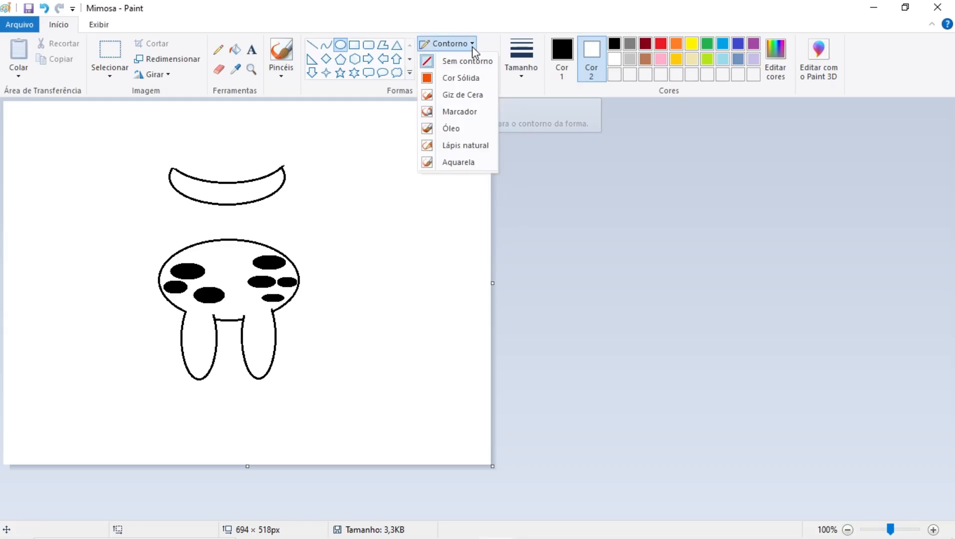
click(458, 78)
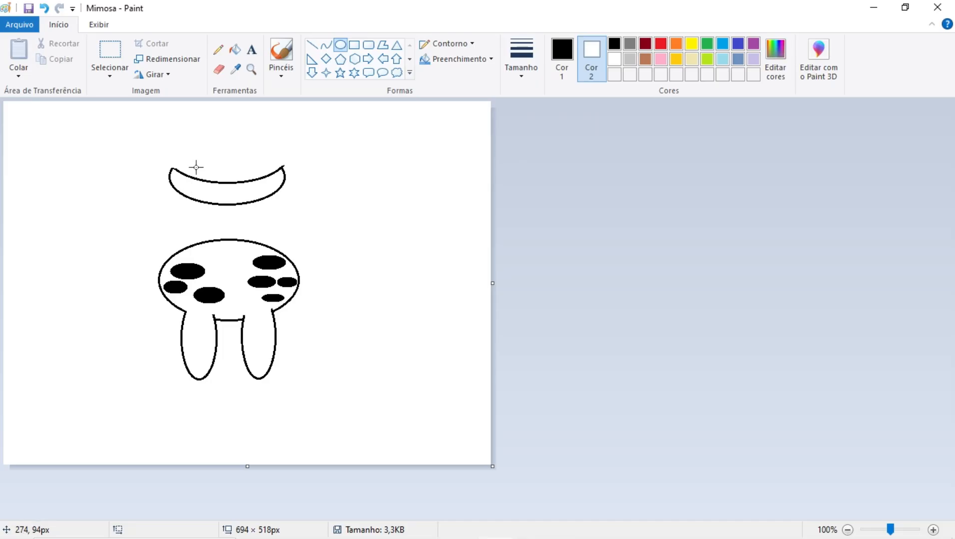
drag(195, 163, 287, 262)
drag(285, 214, 241, 206)
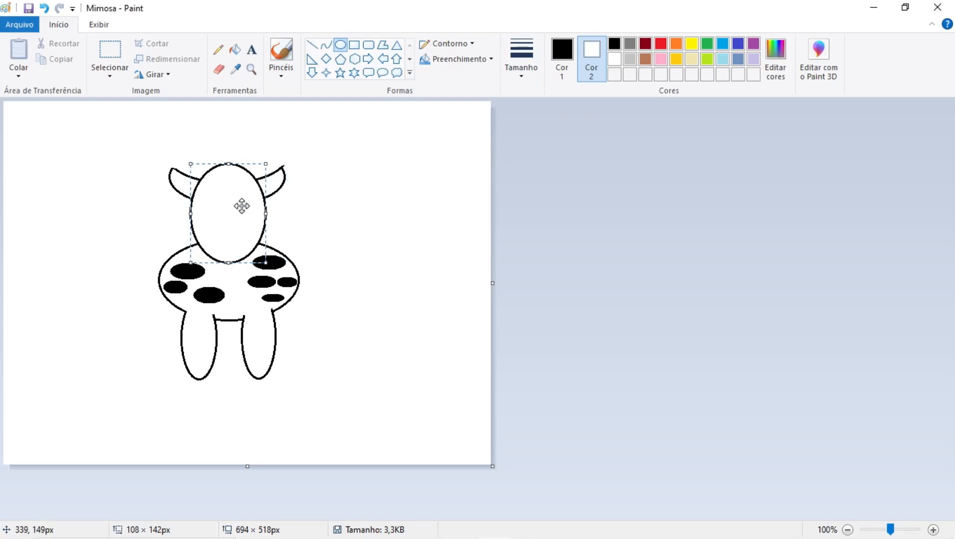
click(513, 221)
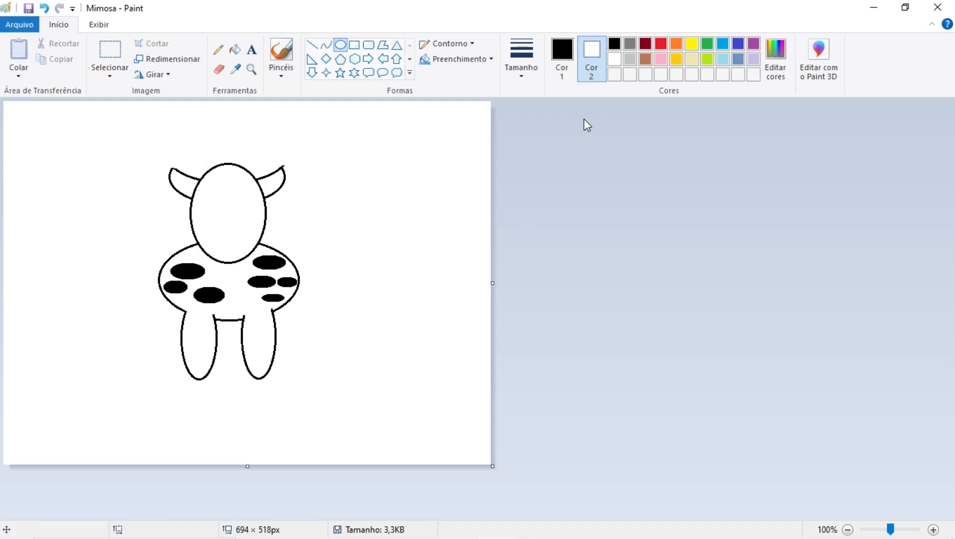
Draw a wide pink-filled oval muzzle with black outline across the lower part of the head
click(659, 62)
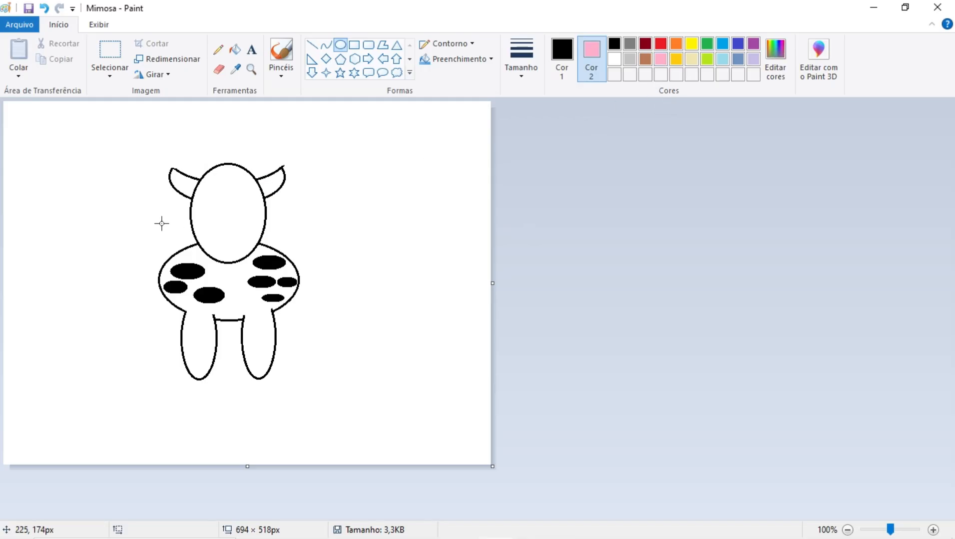
drag(167, 216, 285, 278)
click(521, 238)
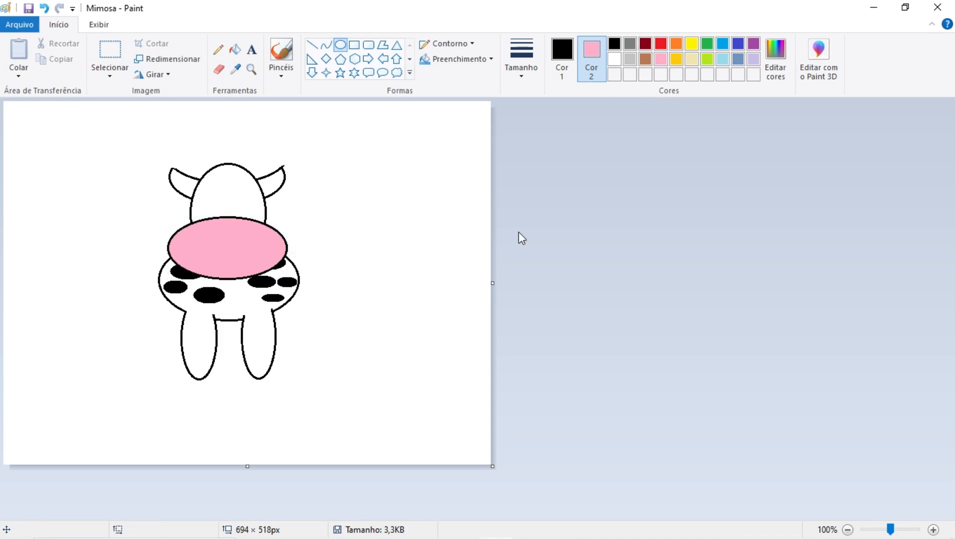
Draw two small circular nostrils without fill on the pink muzzle
click(488, 60)
click(483, 80)
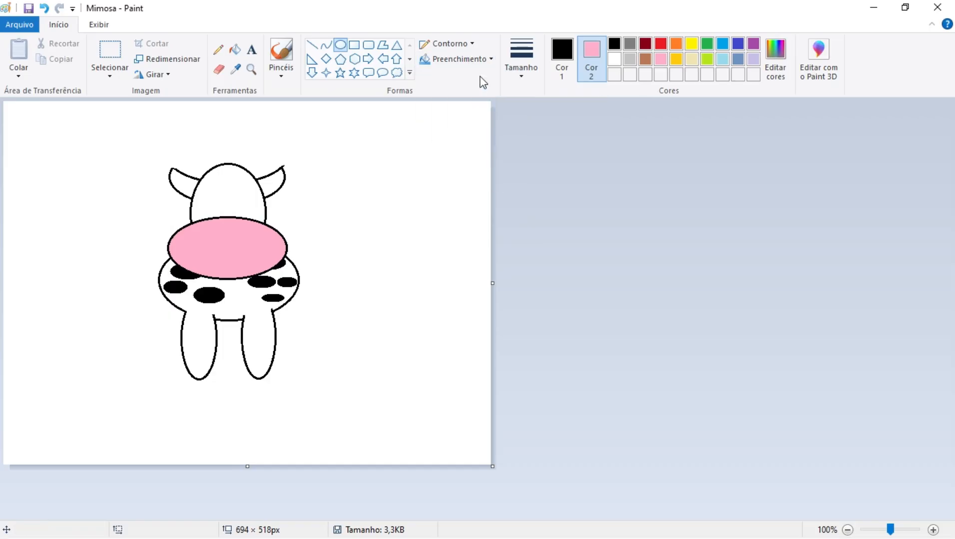
drag(202, 236, 214, 247)
click(533, 230)
drag(234, 233, 244, 244)
click(546, 235)
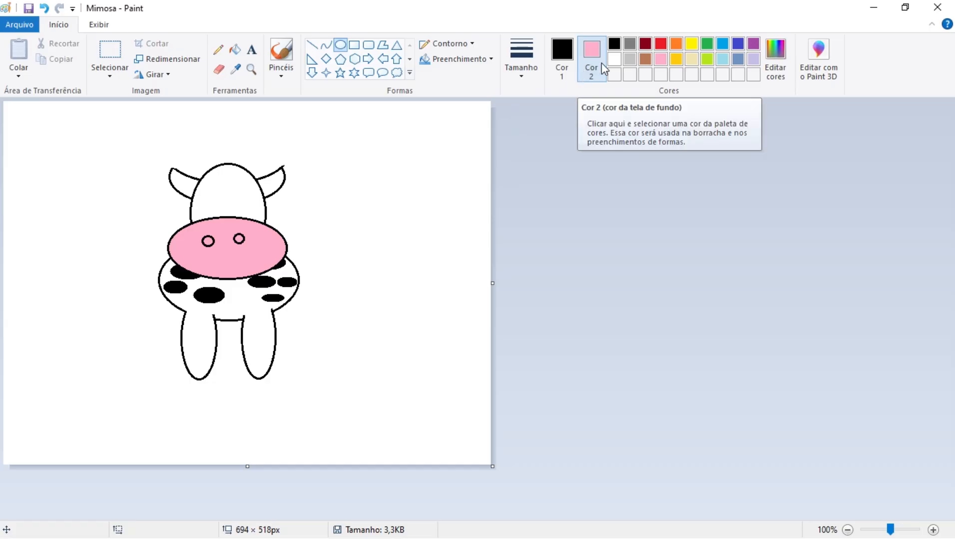
Draw two tall oval eyes with solid black fill on the head above the muzzle, each about 25 × 47 px
click(616, 45)
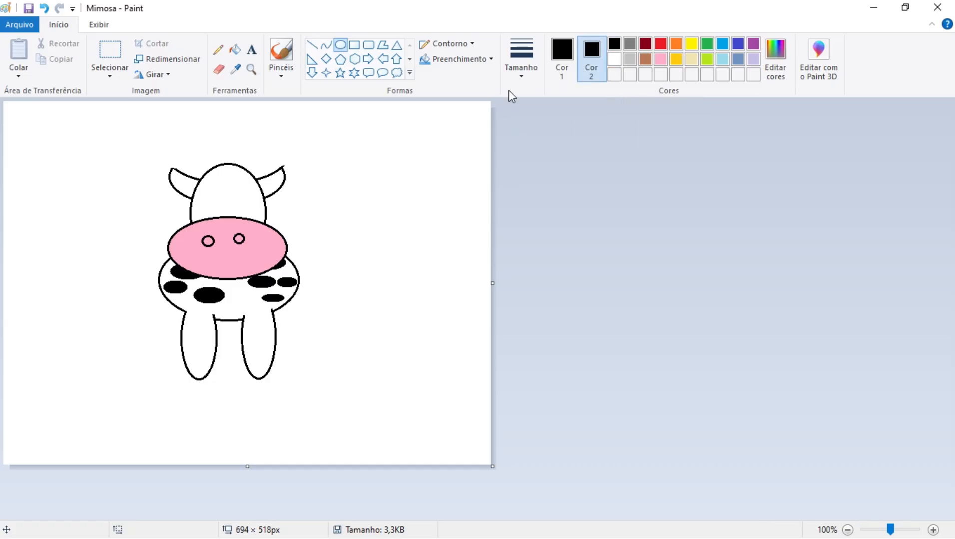
click(481, 60)
click(471, 96)
mouse_move(207, 182)
mouse_down()
mouse_move(223, 213)
mouse_move(233, 183)
mouse_move(250, 213)
mouse_up()
click(552, 223)
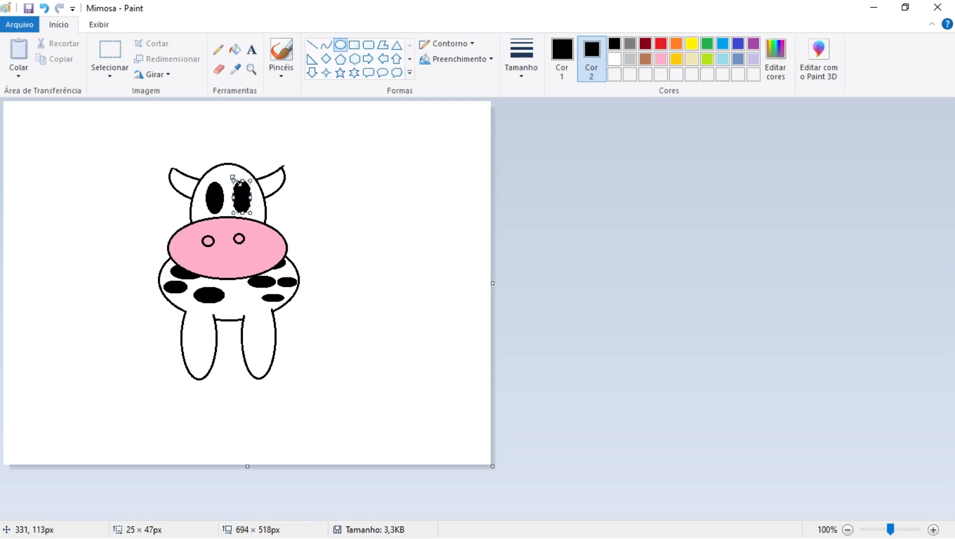
drag(234, 180, 232, 180)
click(543, 220)
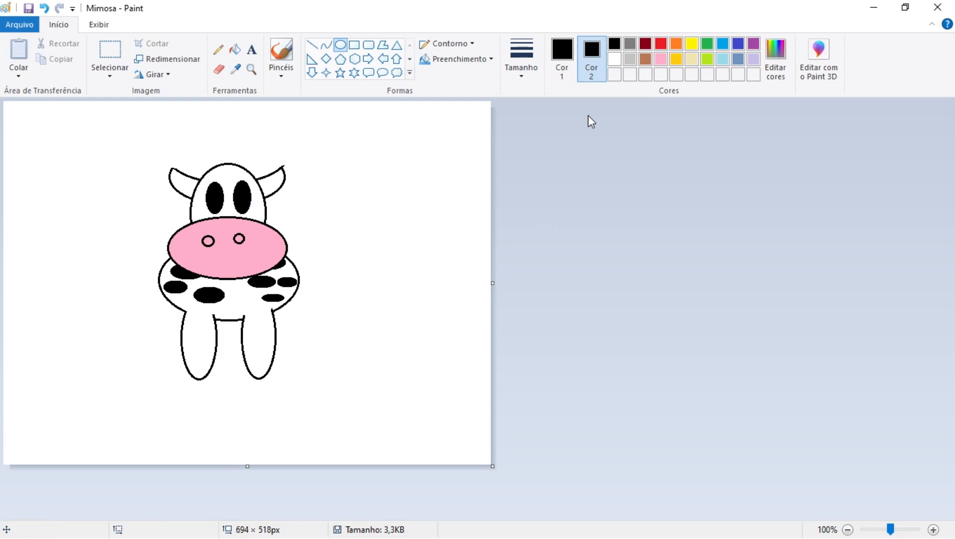
Set Cor 2 to white and add a small white highlight to the upper part of each black eye
click(614, 60)
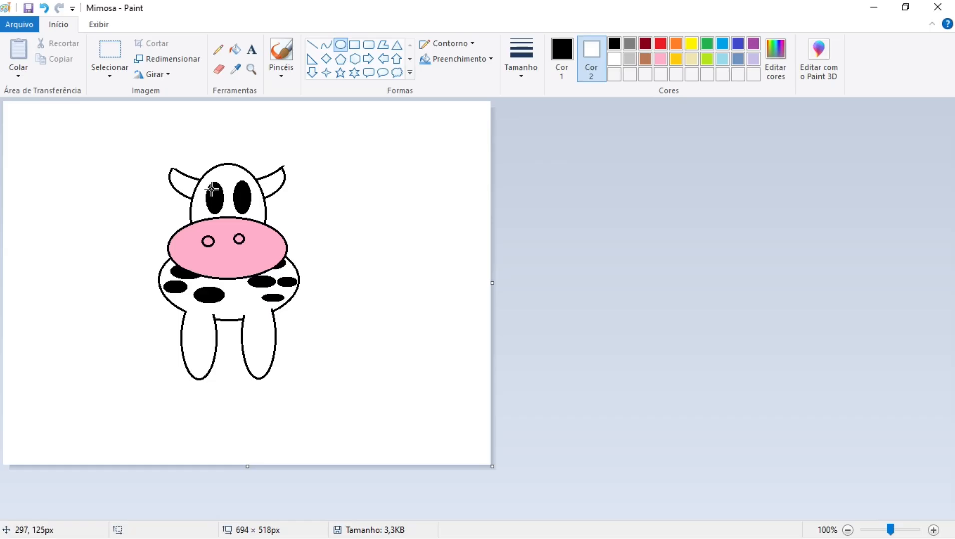
mouse_move(211, 190)
mouse_down()
mouse_move(213, 199)
mouse_move(242, 197)
mouse_move(212, 193)
mouse_move(218, 198)
mouse_up()
key(ctrl+z)
click(570, 197)
click(539, 209)
click(550, 202)
key(Delete)
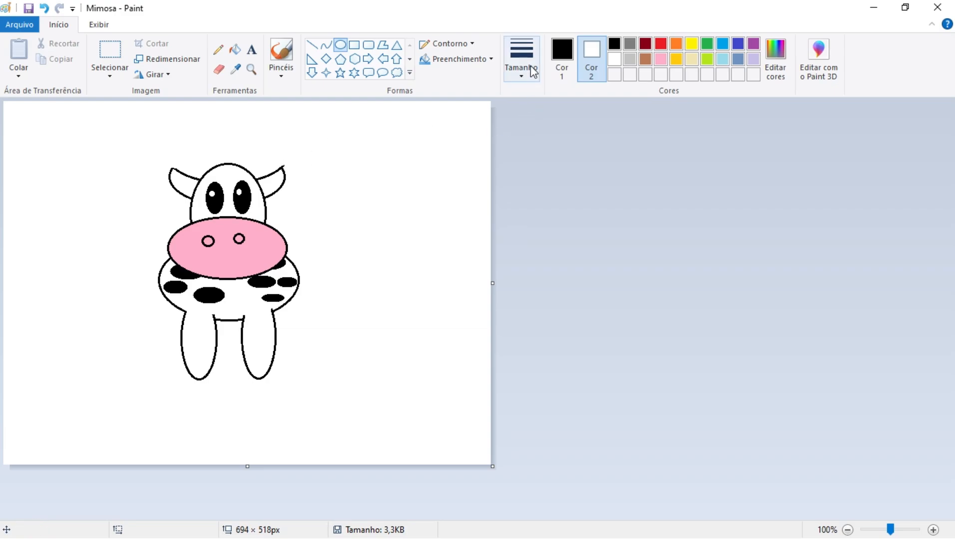
Draw the cow's tail as a thick black curve, about 62 × 43 px, extending from the right side of the body
click(553, 70)
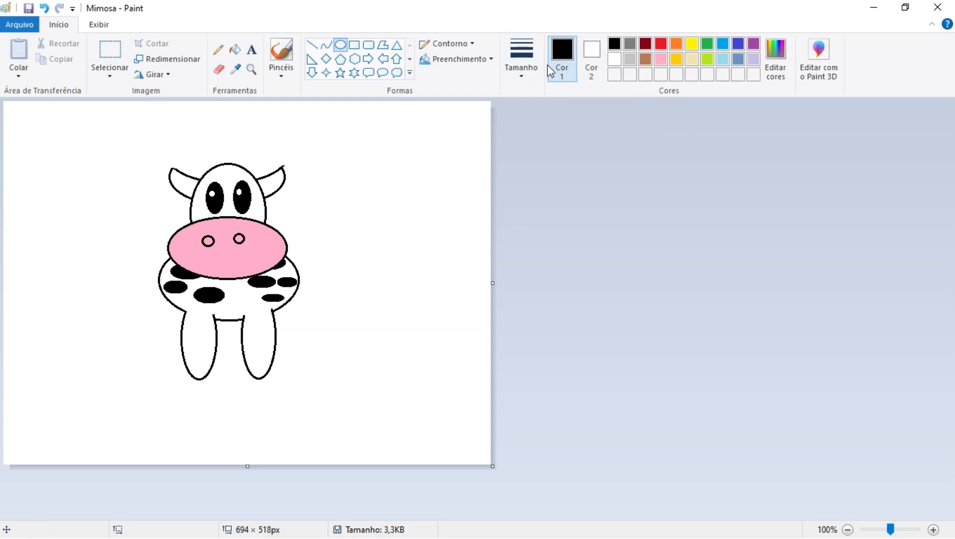
click(524, 79)
click(528, 179)
click(326, 45)
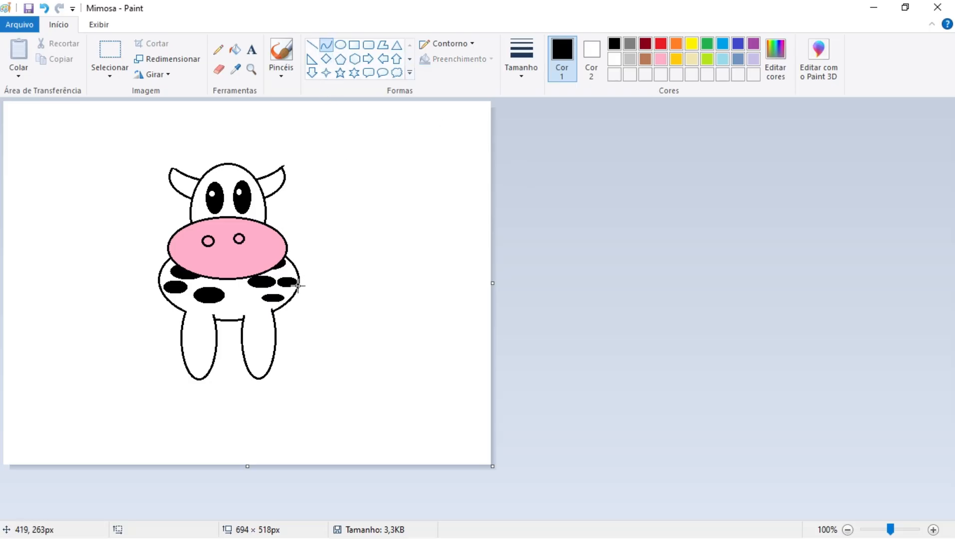
drag(293, 297, 306, 327)
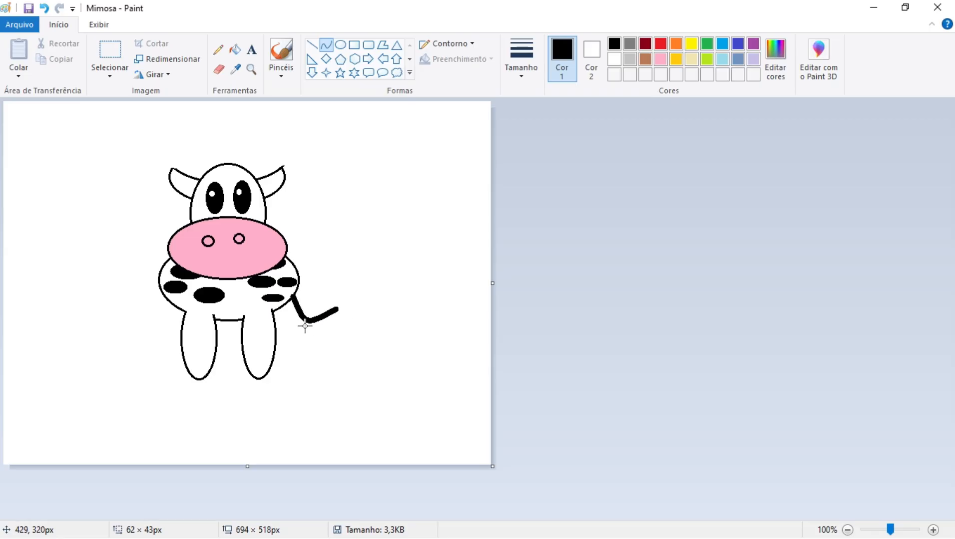
click(552, 299)
Draw a thick black horizon line across the whole canvas near the hooves, in straight segments that skip the legs
click(312, 45)
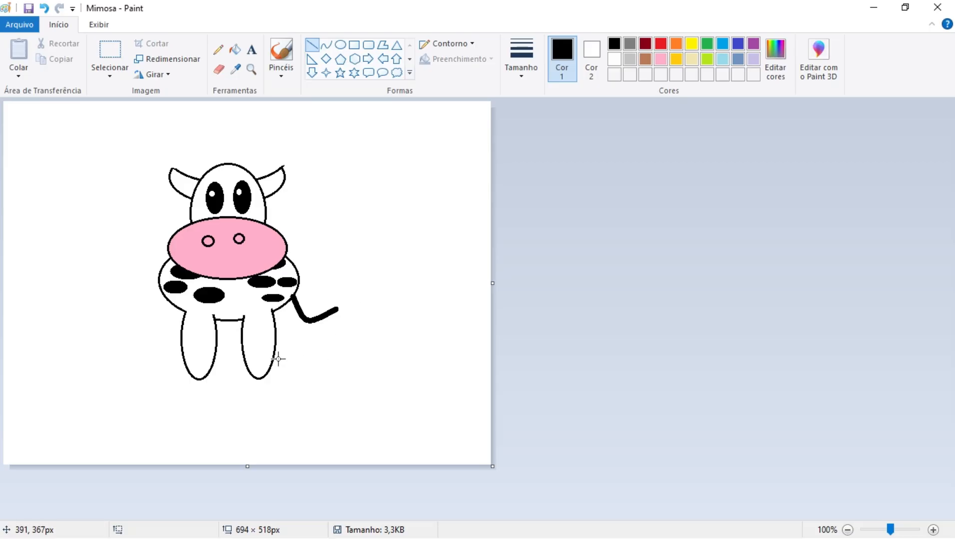
drag(273, 359, 503, 361)
drag(213, 361, 243, 360)
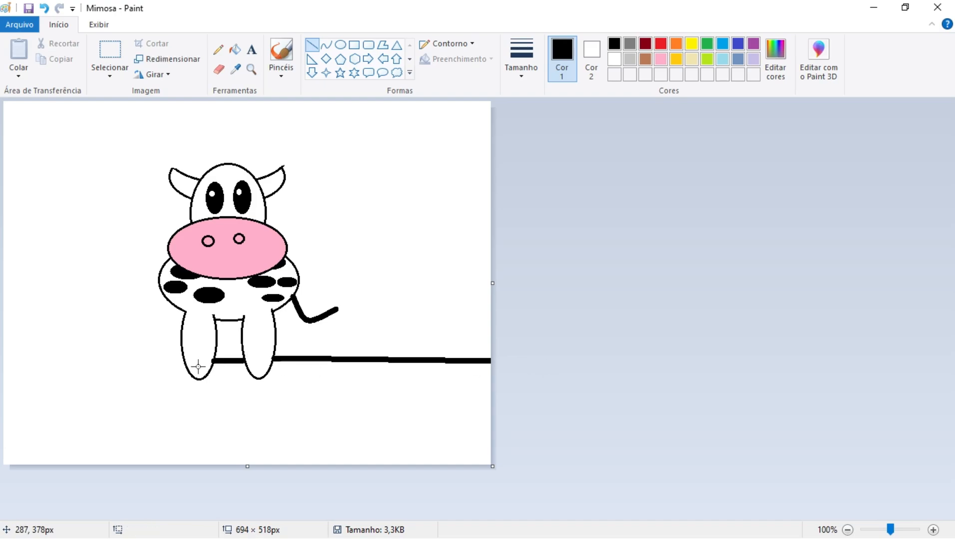
drag(183, 361, 1, 362)
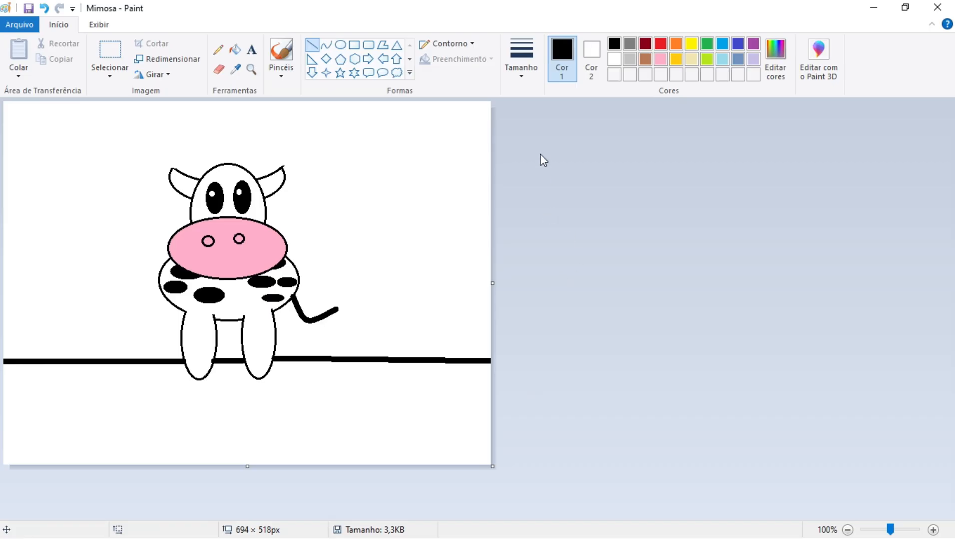
Draw two horizontal brown-filled fence rails with a thinner black outline to the right of the cow, running off the canvas edge
click(522, 78)
click(526, 129)
click(354, 45)
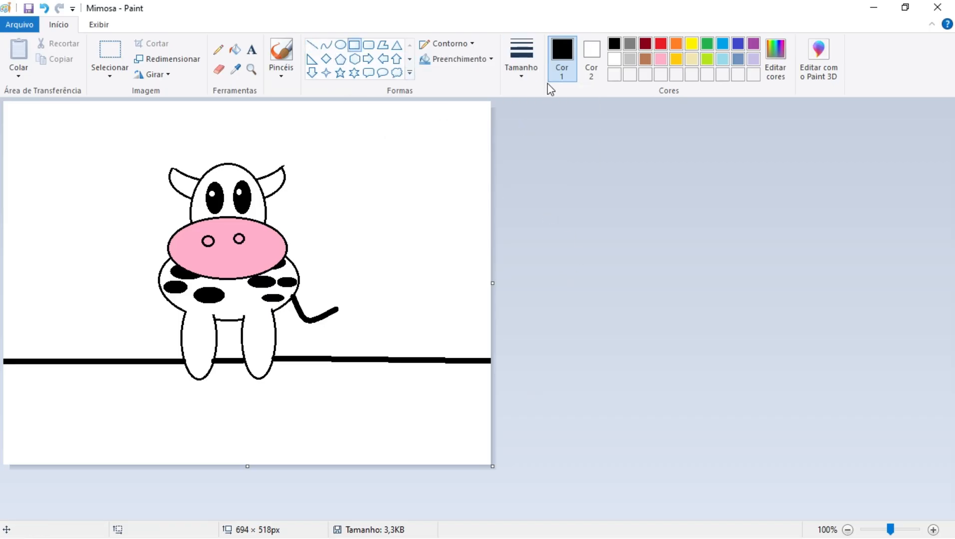
click(469, 45)
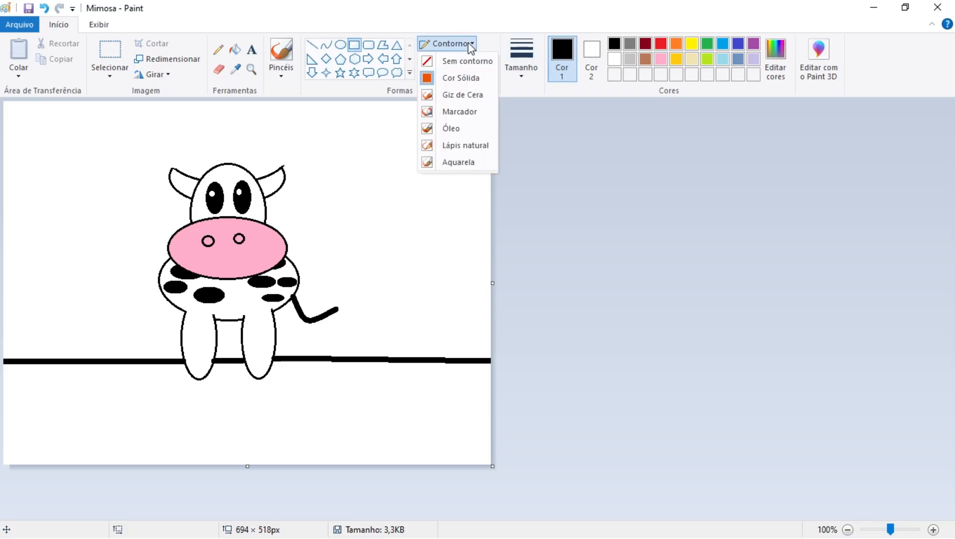
click(460, 79)
click(488, 59)
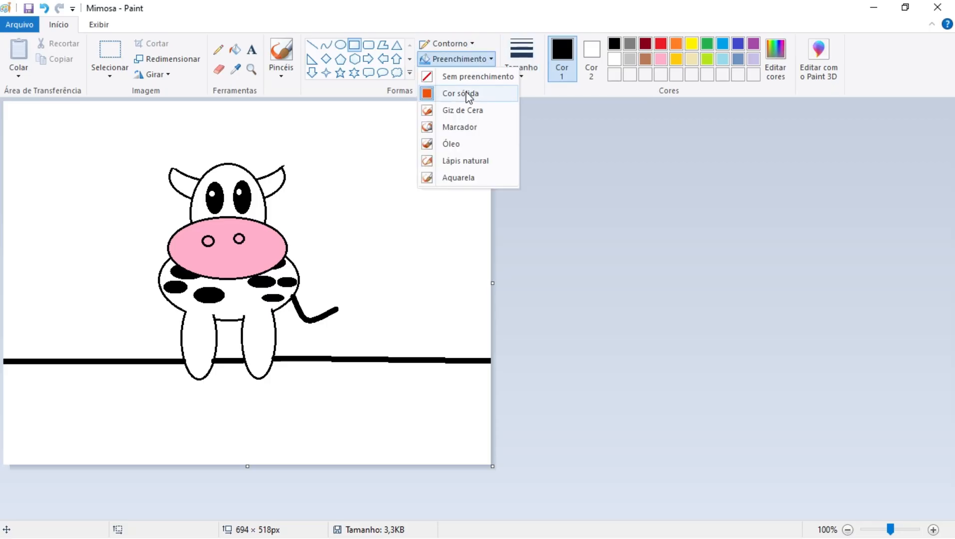
click(468, 94)
click(589, 56)
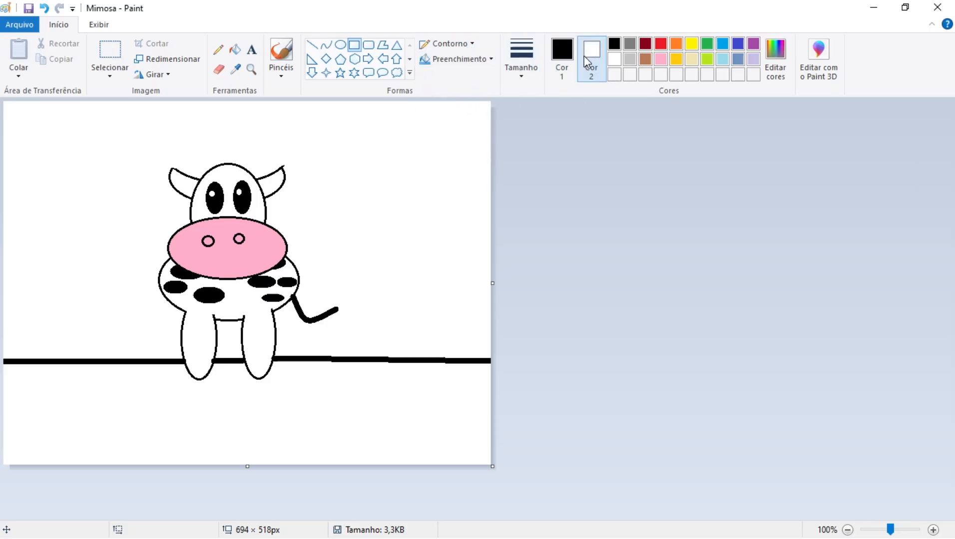
click(644, 59)
drag(351, 236, 502, 256)
click(529, 283)
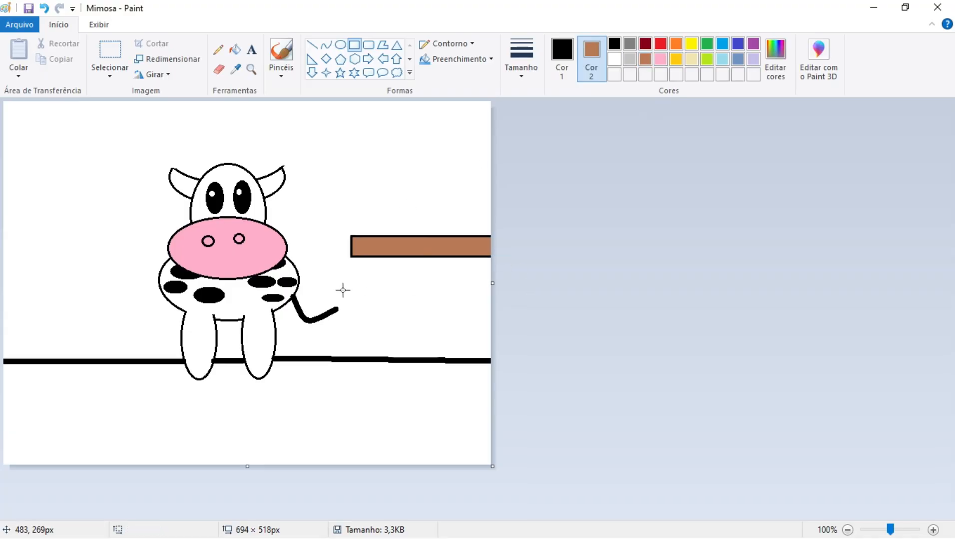
mouse_move(333, 278)
mouse_down()
mouse_move(374, 294)
mouse_move(567, 298)
mouse_up()
click(552, 292)
Draw three vertical brown posts over the right-hand rails, reaching down to the horizon line, the last one cut off by the canvas edge
drag(363, 212, 395, 356)
click(542, 310)
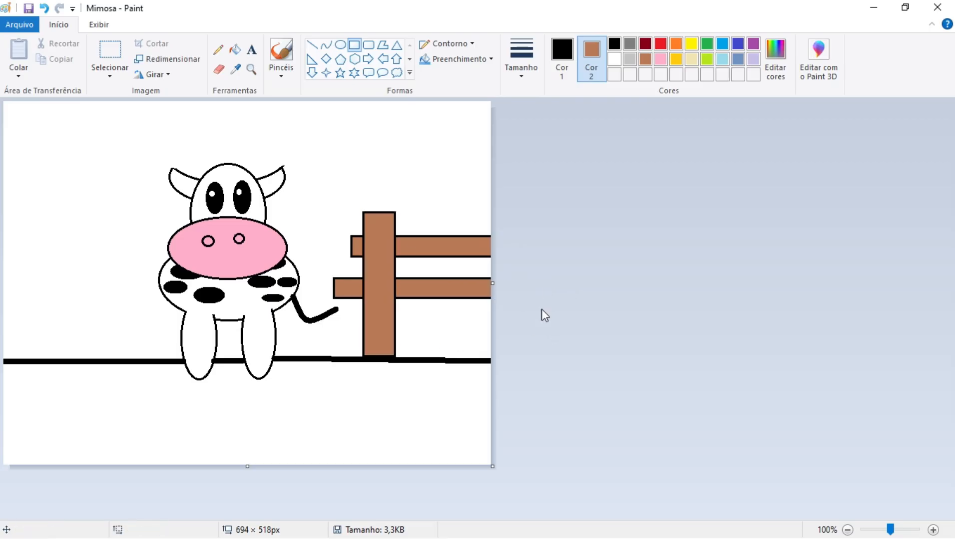
drag(420, 192, 455, 361)
click(523, 358)
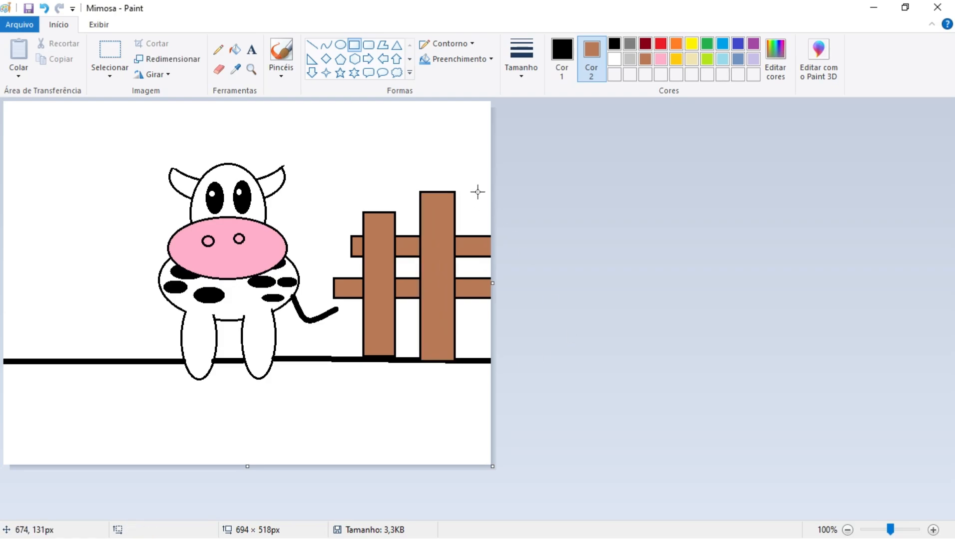
drag(477, 192, 512, 361)
click(530, 354)
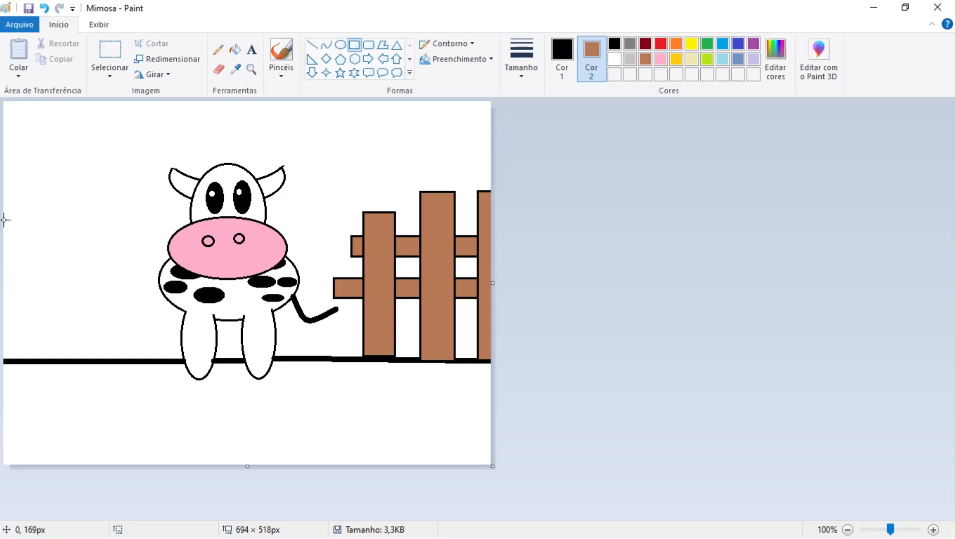
Draw two horizontal brown fence rails from the canvas's left edge, about 174 × 47 px and 159 × 43 px
drag(5, 246, 125, 278)
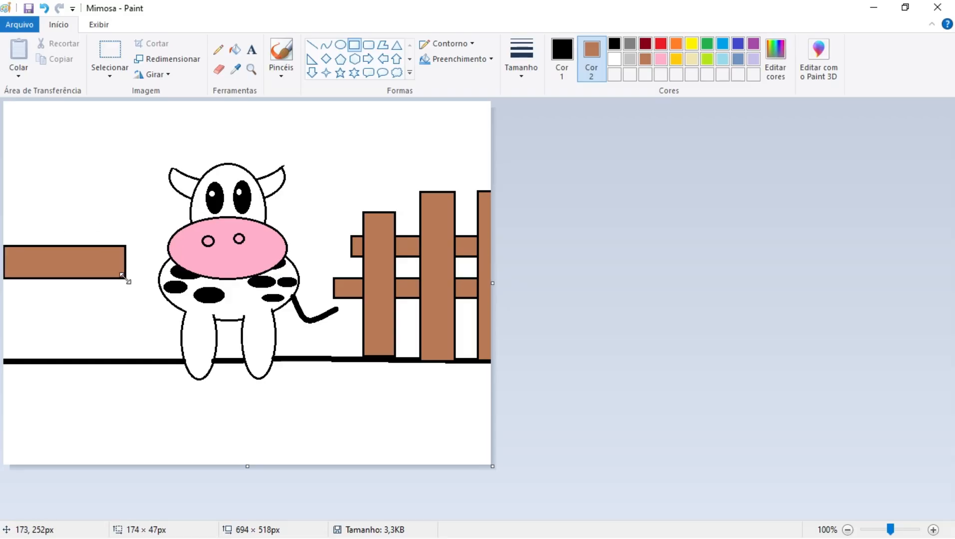
click(527, 277)
drag(6, 306, 116, 336)
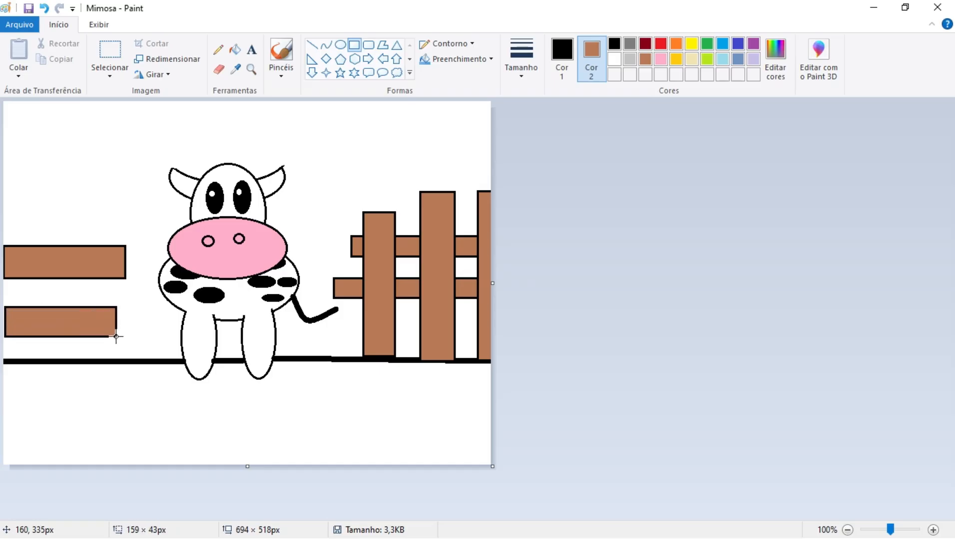
click(542, 314)
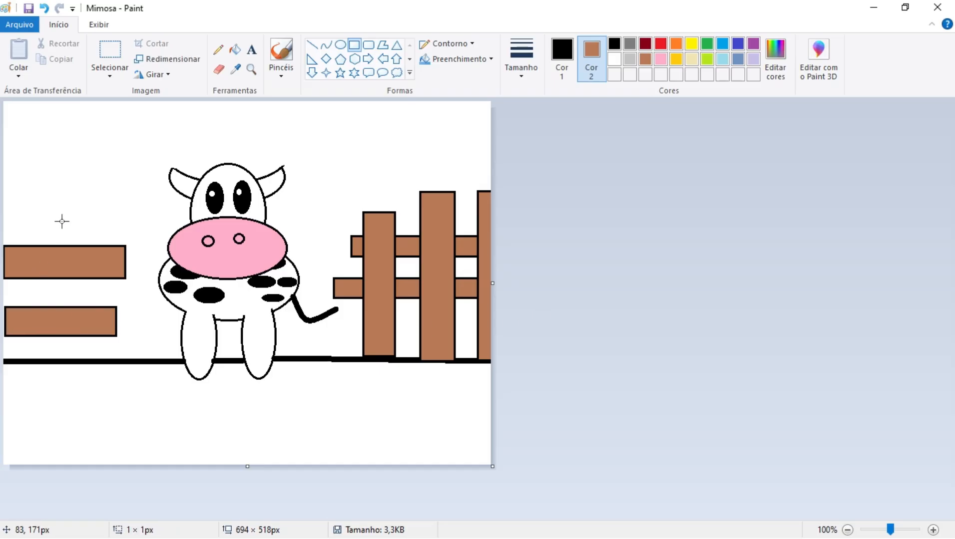
Draw two vertical brown posts over the left-hand rails down to the horizon, one about 40 × 201 px and one at the canvas edge
drag(62, 222, 90, 362)
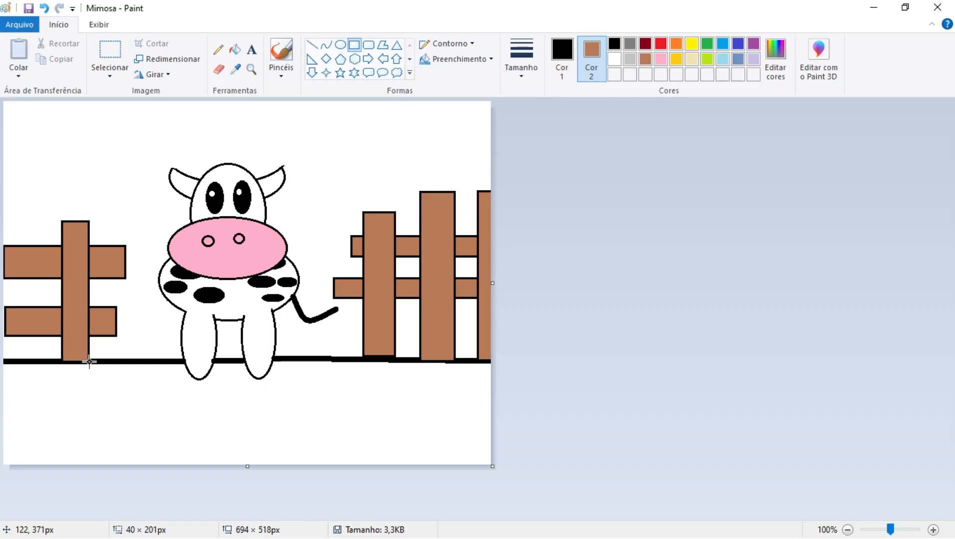
click(574, 250)
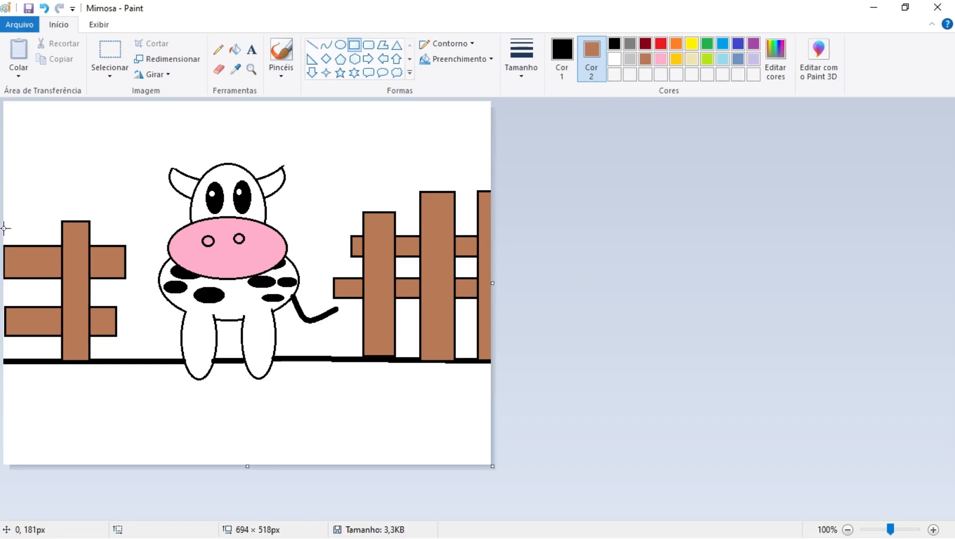
drag(4, 228, 26, 360)
click(766, 213)
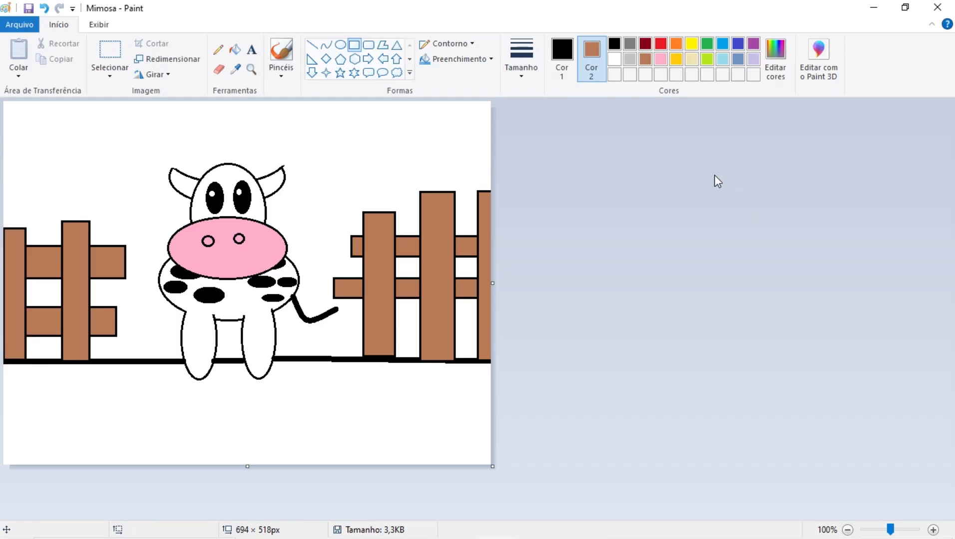
Fill the ground below the horizon line with lime green
click(562, 55)
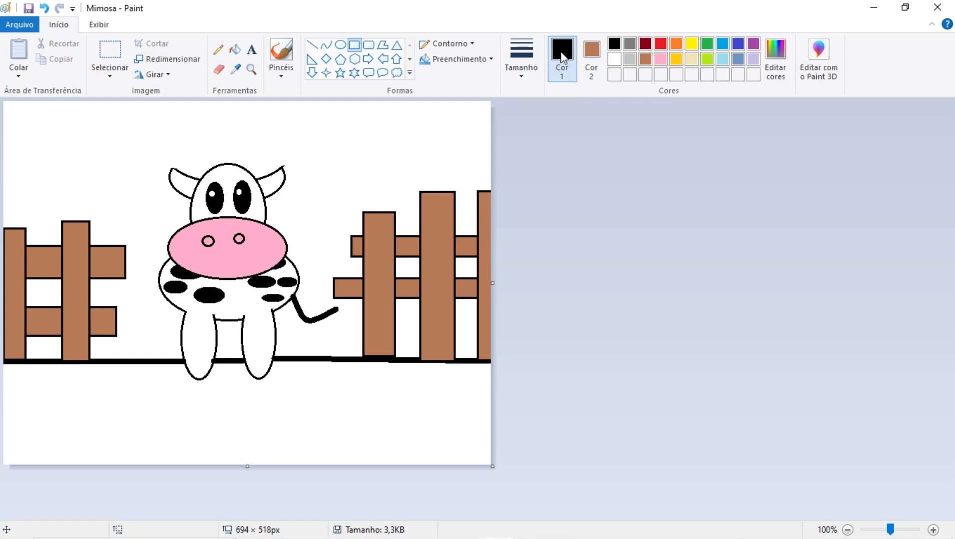
click(704, 60)
click(235, 52)
click(167, 402)
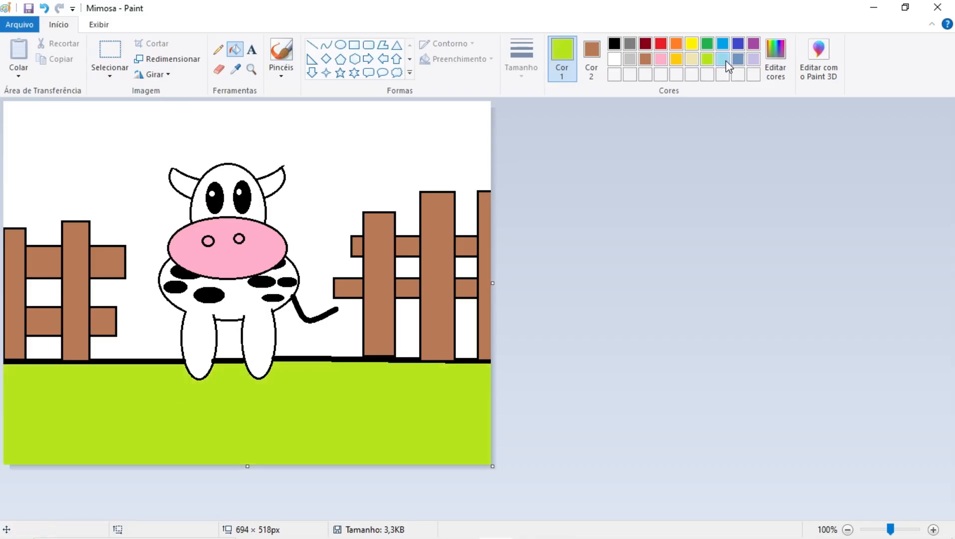
Fill the sky and all the gaps between the fence boards with light turquoise blue
click(56, 180)
click(48, 293)
click(44, 344)
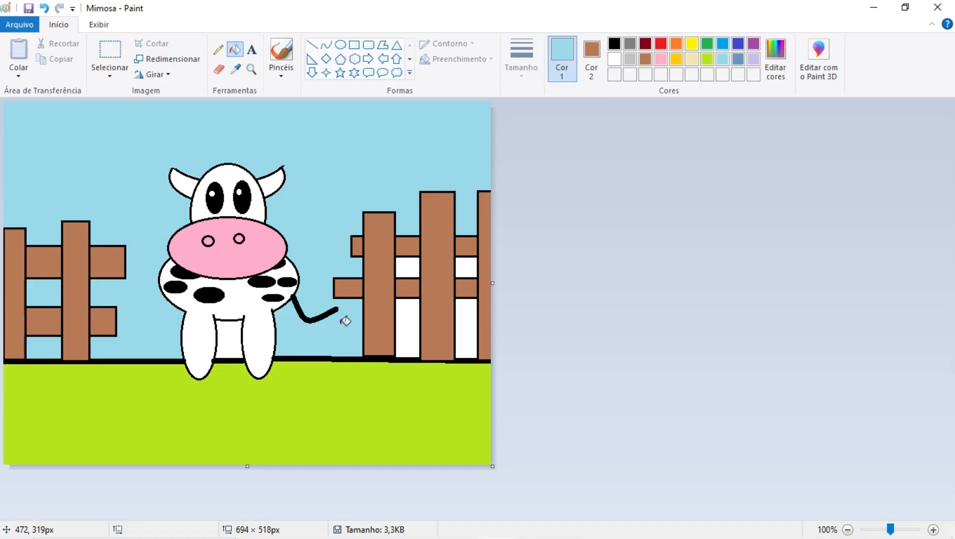
click(406, 319)
click(406, 267)
click(469, 266)
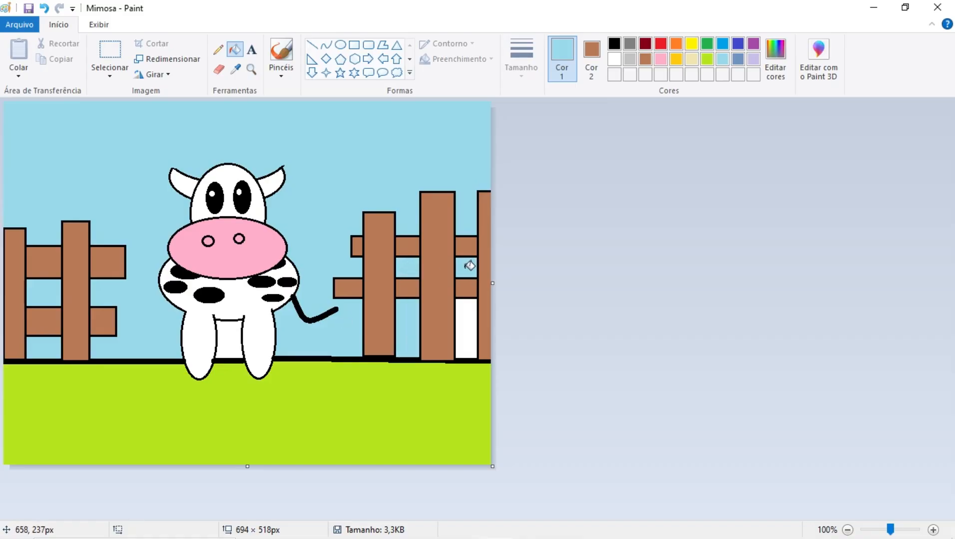
click(469, 314)
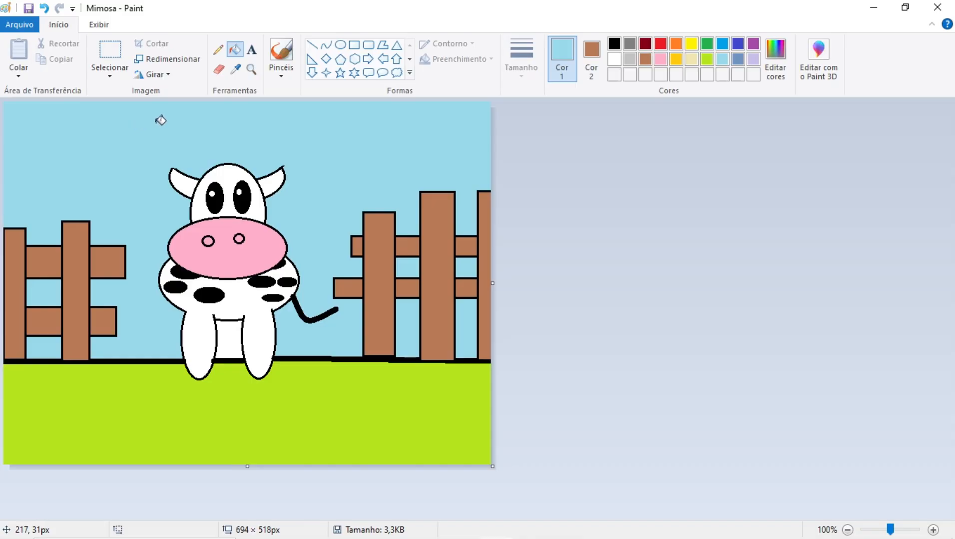
click(280, 78)
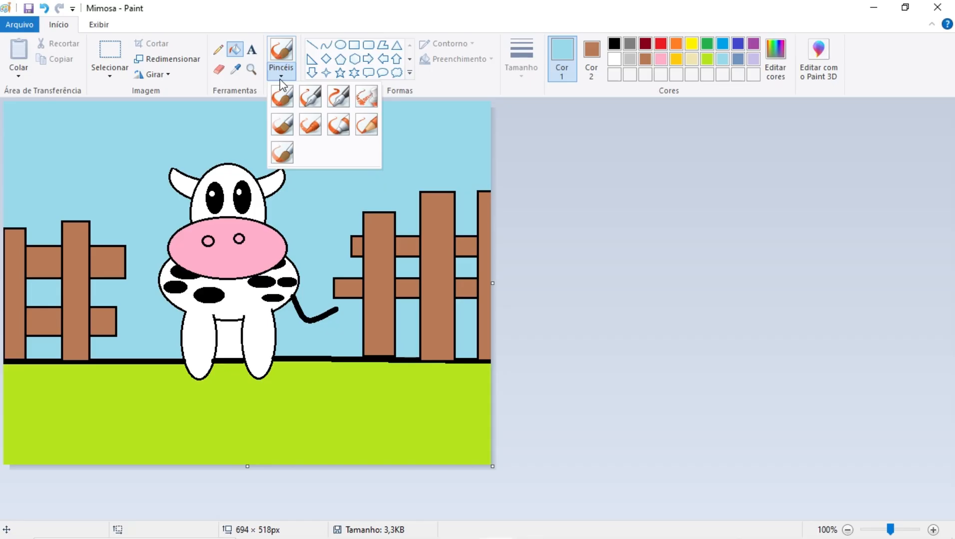
click(280, 78)
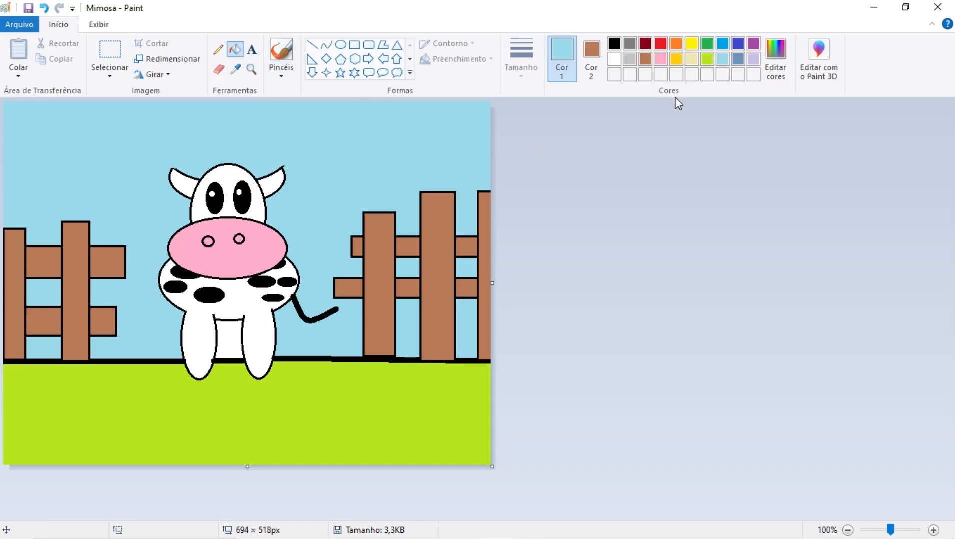
click(613, 44)
Draw a round sun with yellow fill and a thick orange outline in the sky above the left fence
click(676, 46)
click(591, 55)
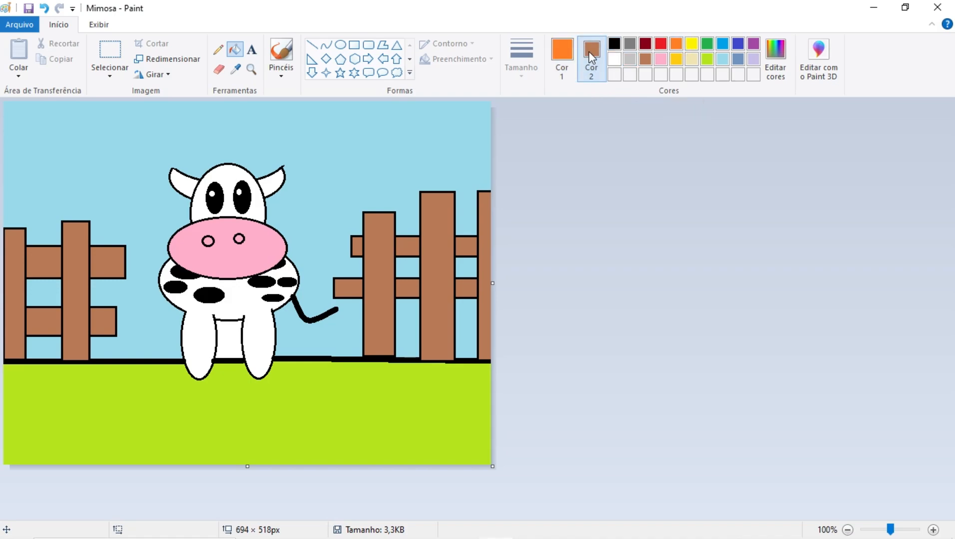
click(695, 43)
click(341, 45)
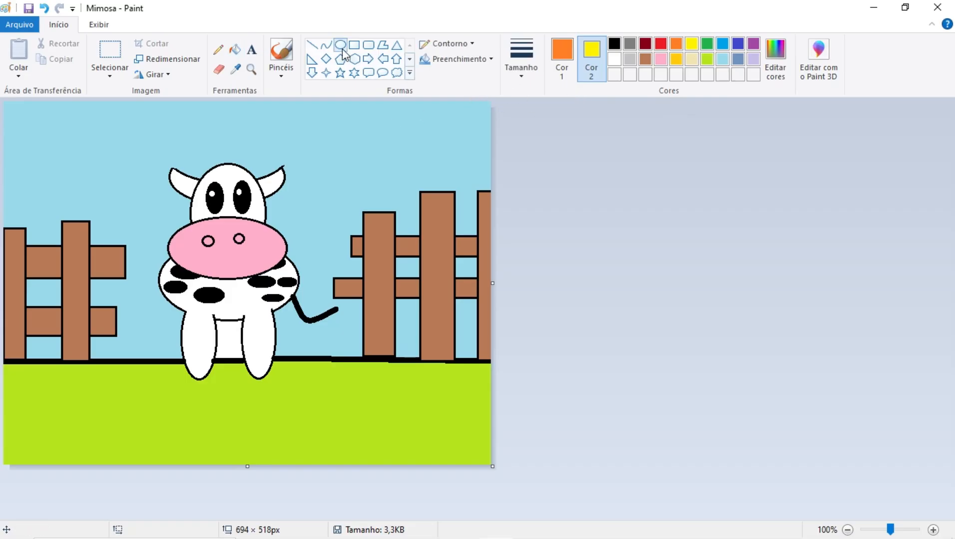
click(522, 76)
click(532, 182)
drag(32, 125, 128, 210)
click(585, 200)
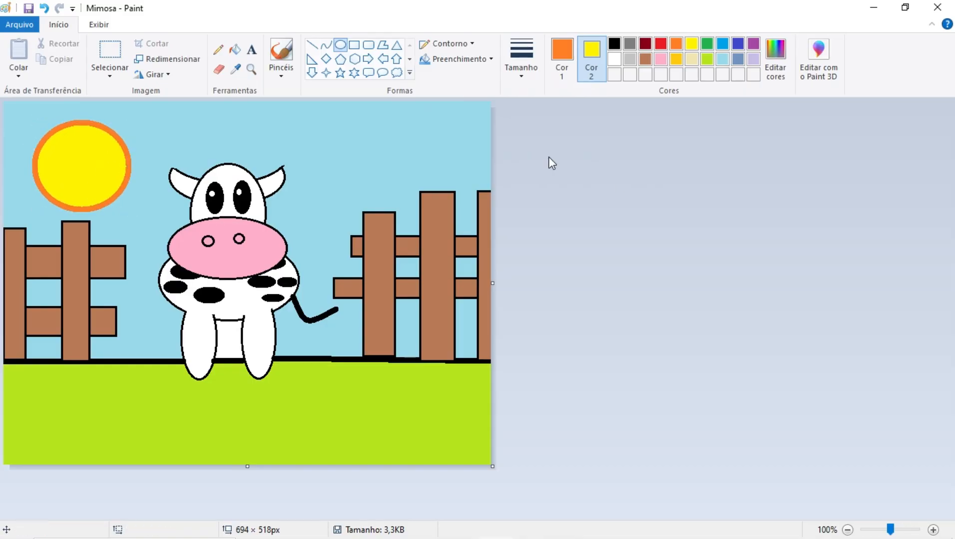
Draw a cloud of overlapping white ovals without outline in the sky to the upper right of the cow's head
click(466, 45)
click(464, 62)
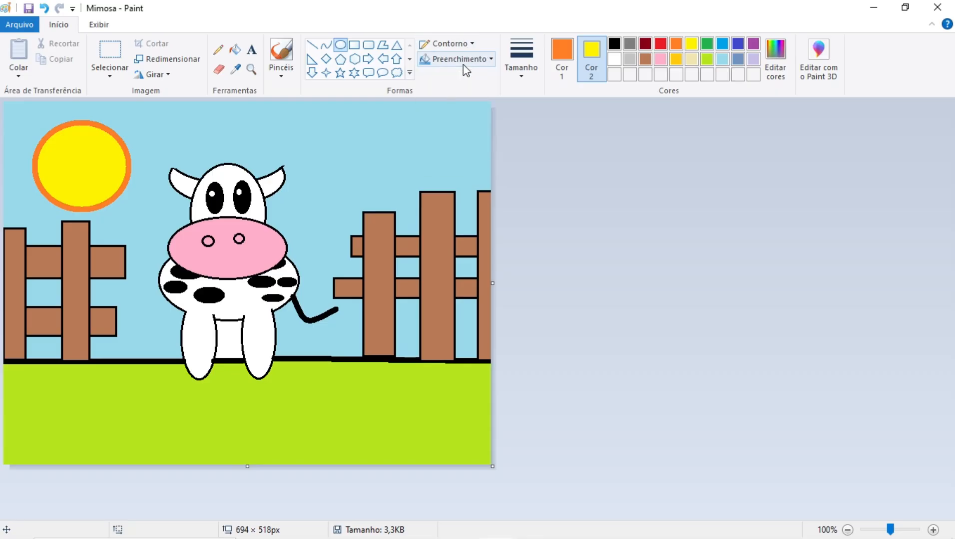
click(614, 61)
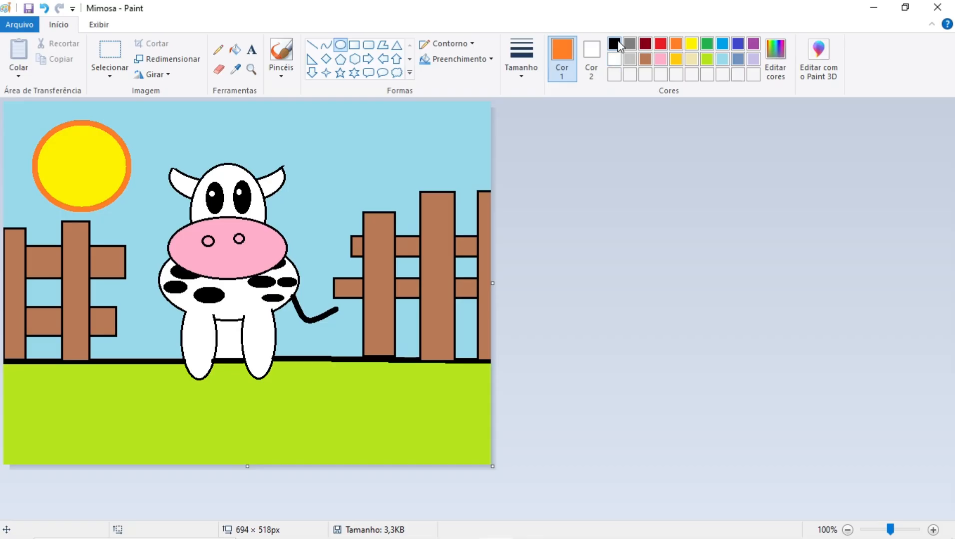
click(618, 43)
click(594, 58)
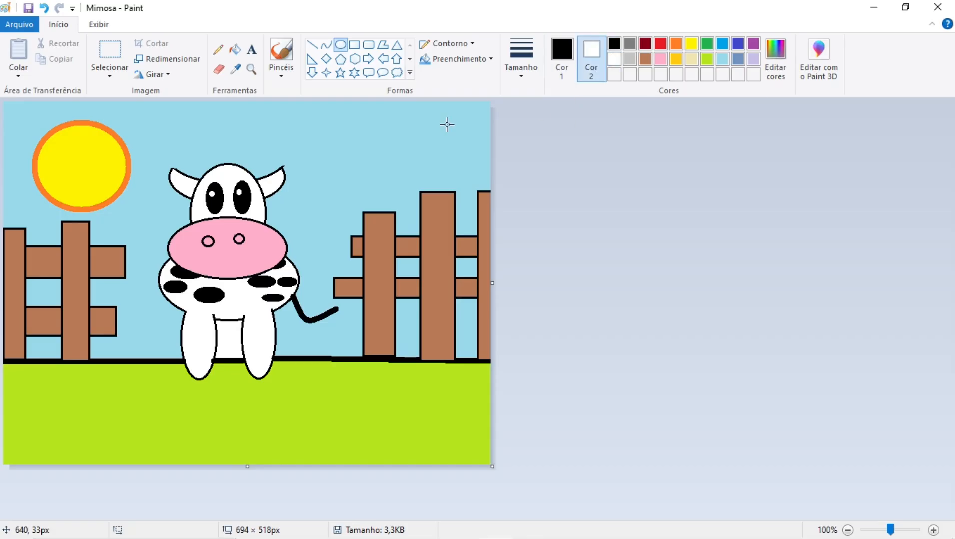
mouse_move(275, 123)
mouse_down()
mouse_move(326, 140)
mouse_move(359, 131)
mouse_move(319, 136)
mouse_move(376, 145)
mouse_up()
click(554, 147)
click(540, 147)
click(440, 131)
Add a second white cloud of flat ovals above the right fence, one about 113 × 23 px reaching the canvas edge
drag(325, 127, 465, 146)
click(488, 133)
click(541, 145)
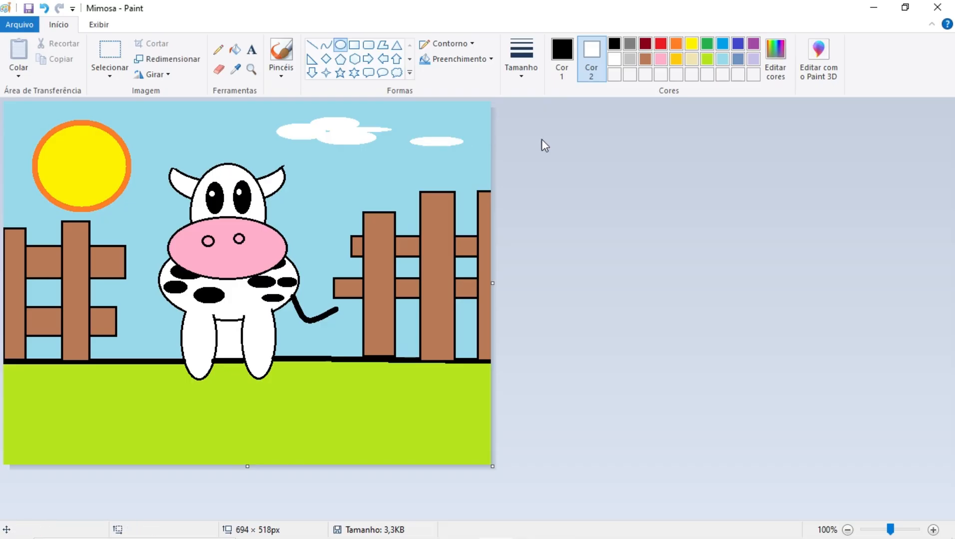
drag(418, 124, 499, 138)
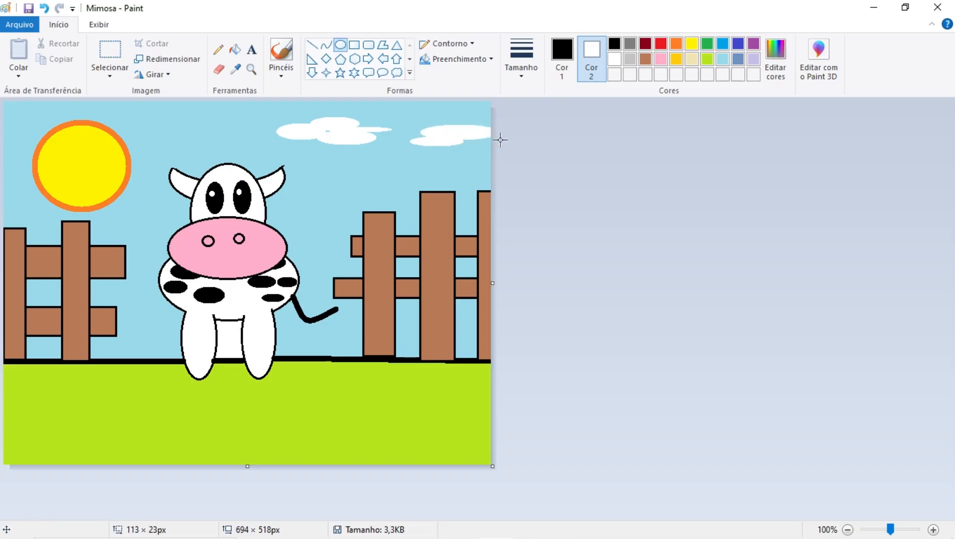
click(537, 155)
Save the Mimosa drawing and close the program
click(28, 9)
click(937, 11)
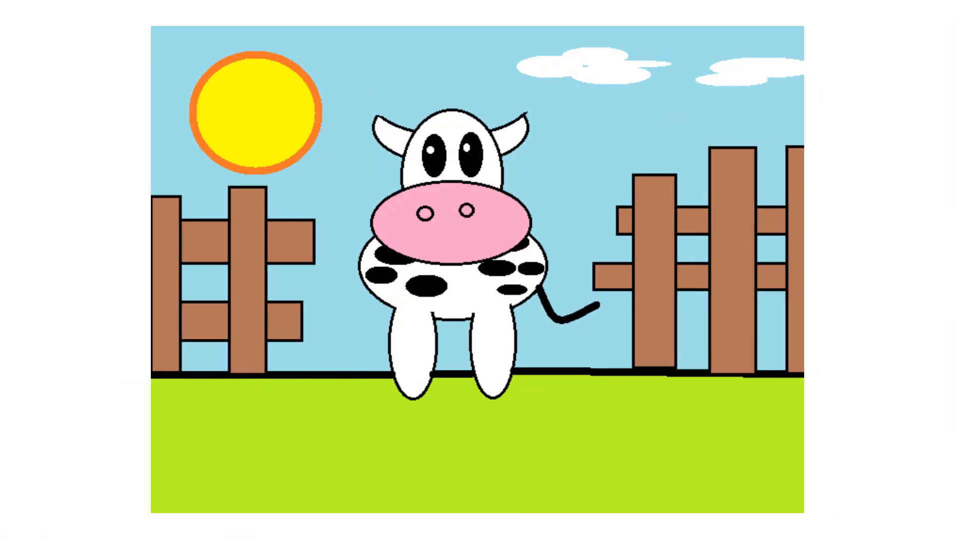